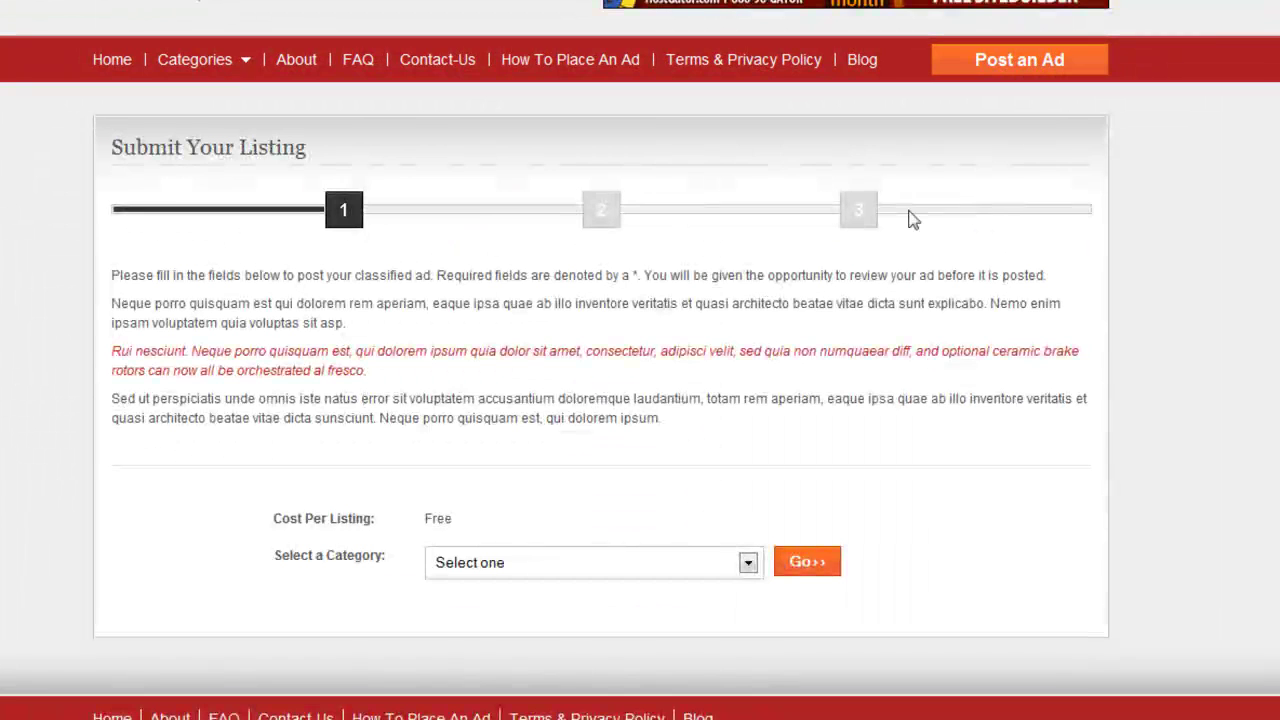
Choose BUSINESS as the listing category and continue to the details form
click(748, 563)
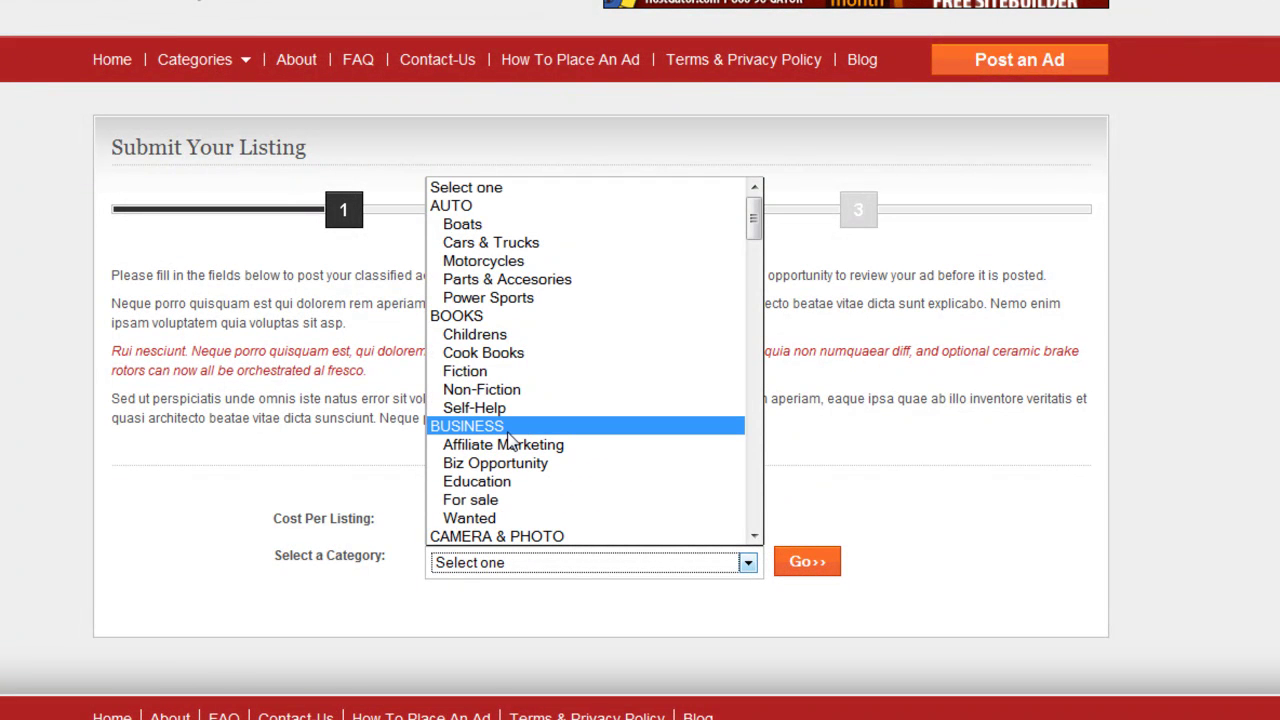
key(Escape)
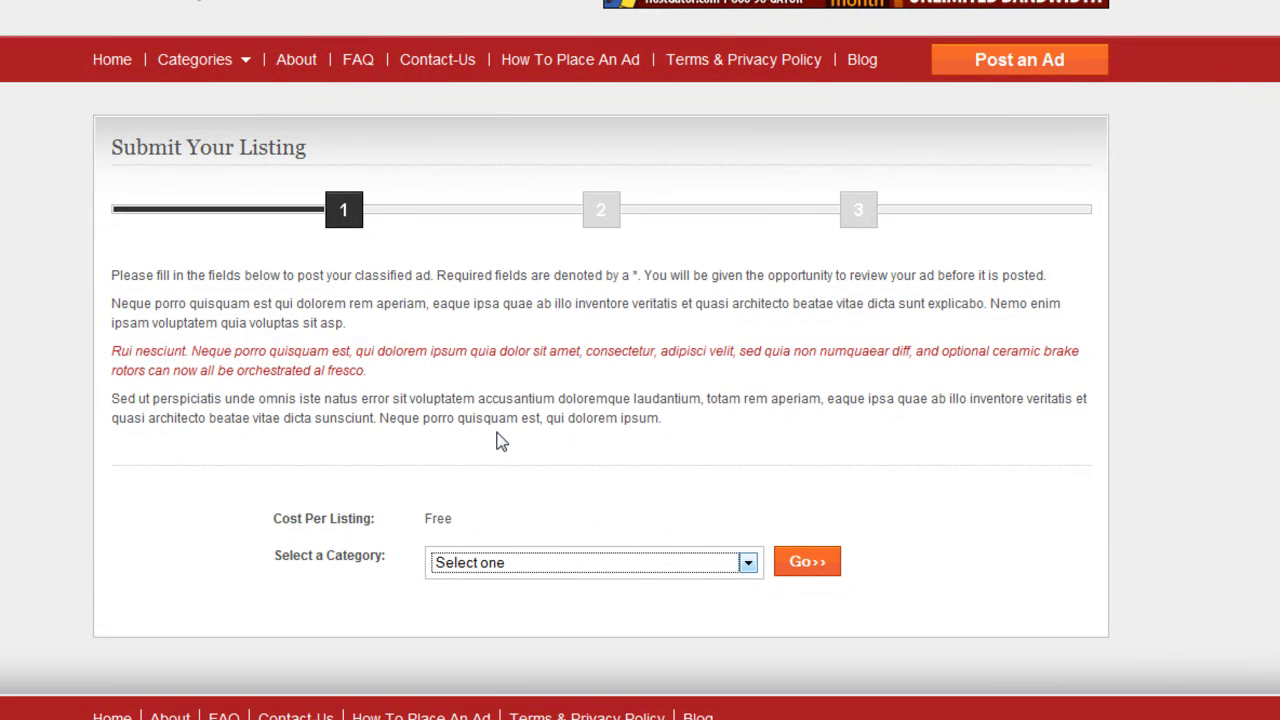
click(805, 563)
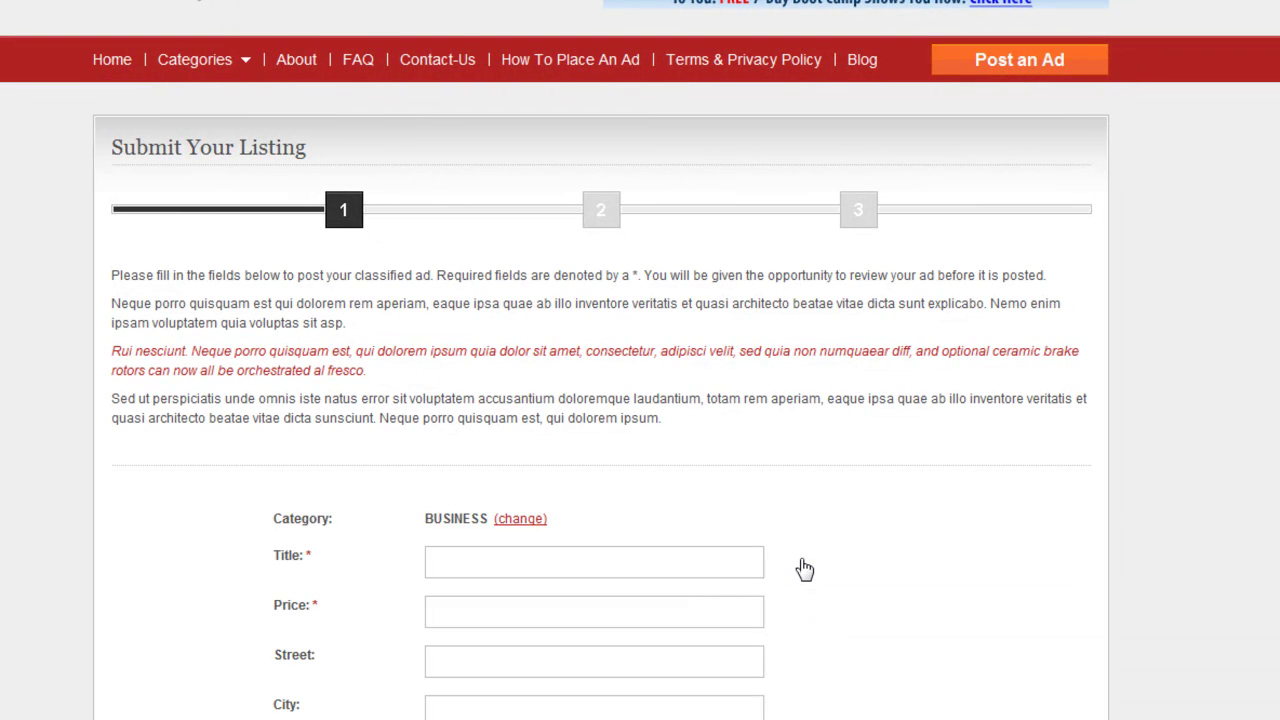
Fill the Title with the saved inspirational title and set the price to 0.00
scroll(805, 568, down, 4)
click(481, 185)
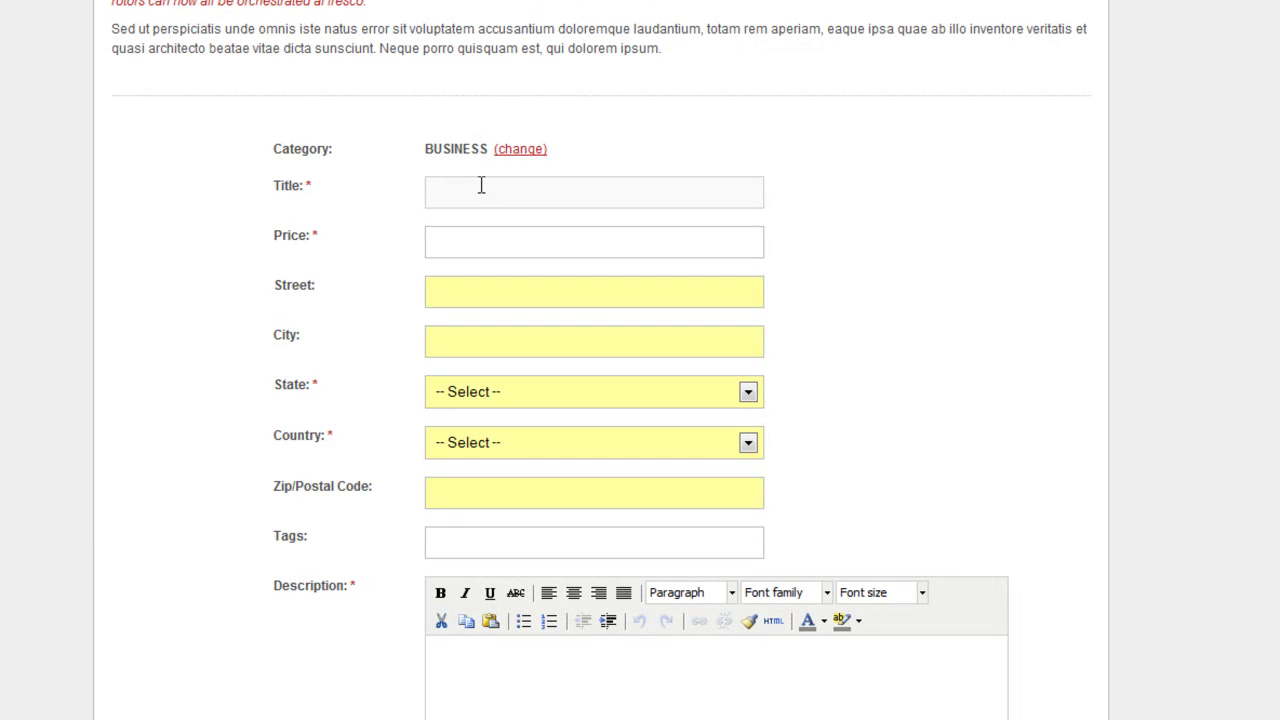
click(481, 185)
key(Down)
key(Down)
key(Down)
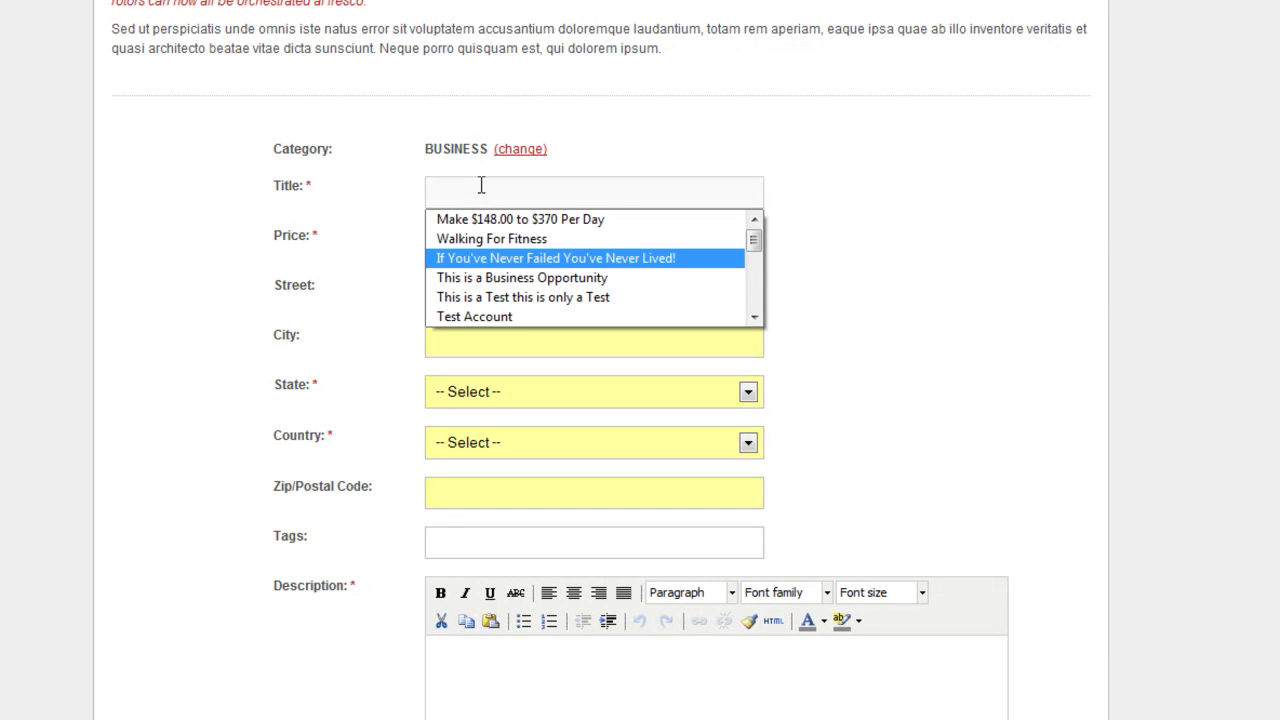
key(Return)
key(Tab)
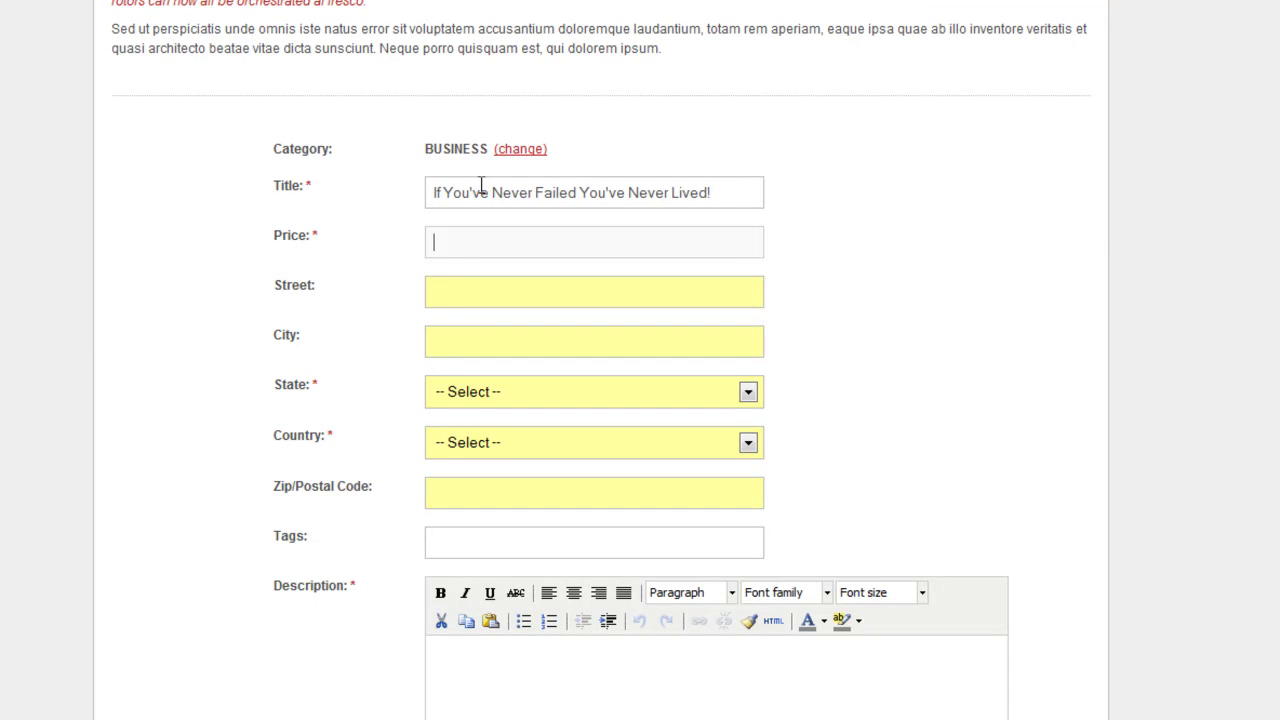
text(0.)
key(BackSpace)
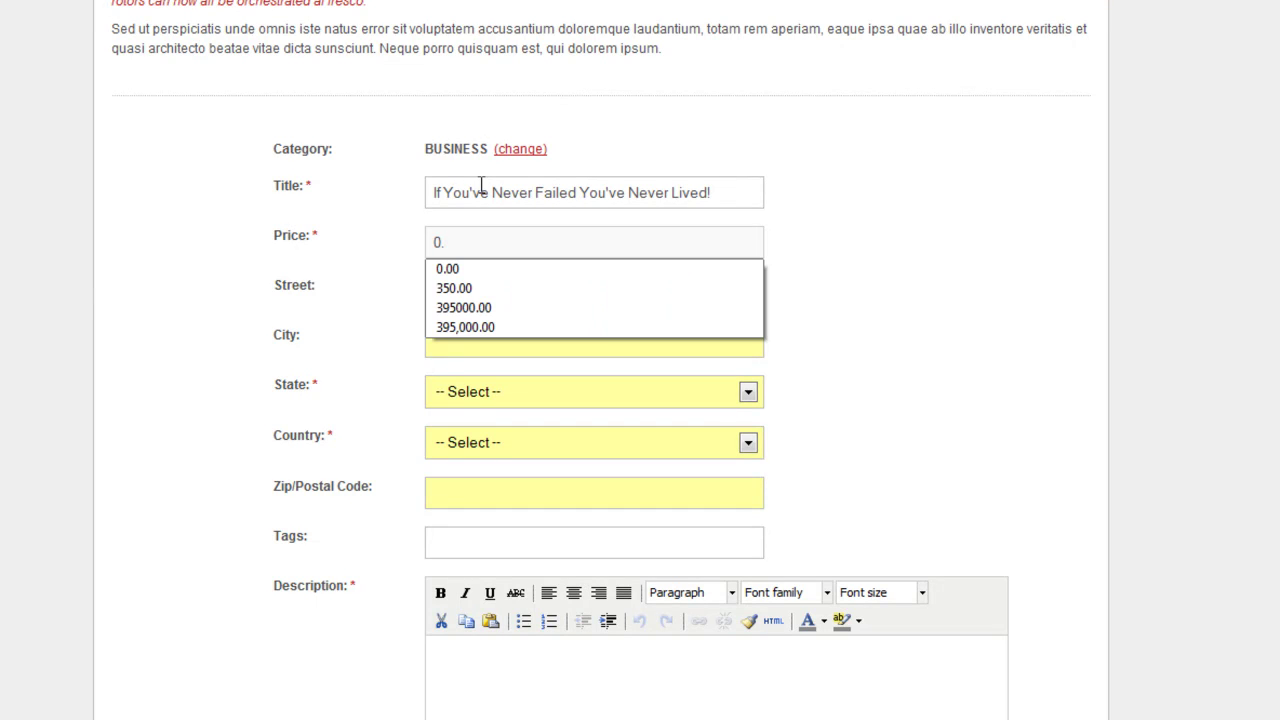
text(00)
key(Tab)
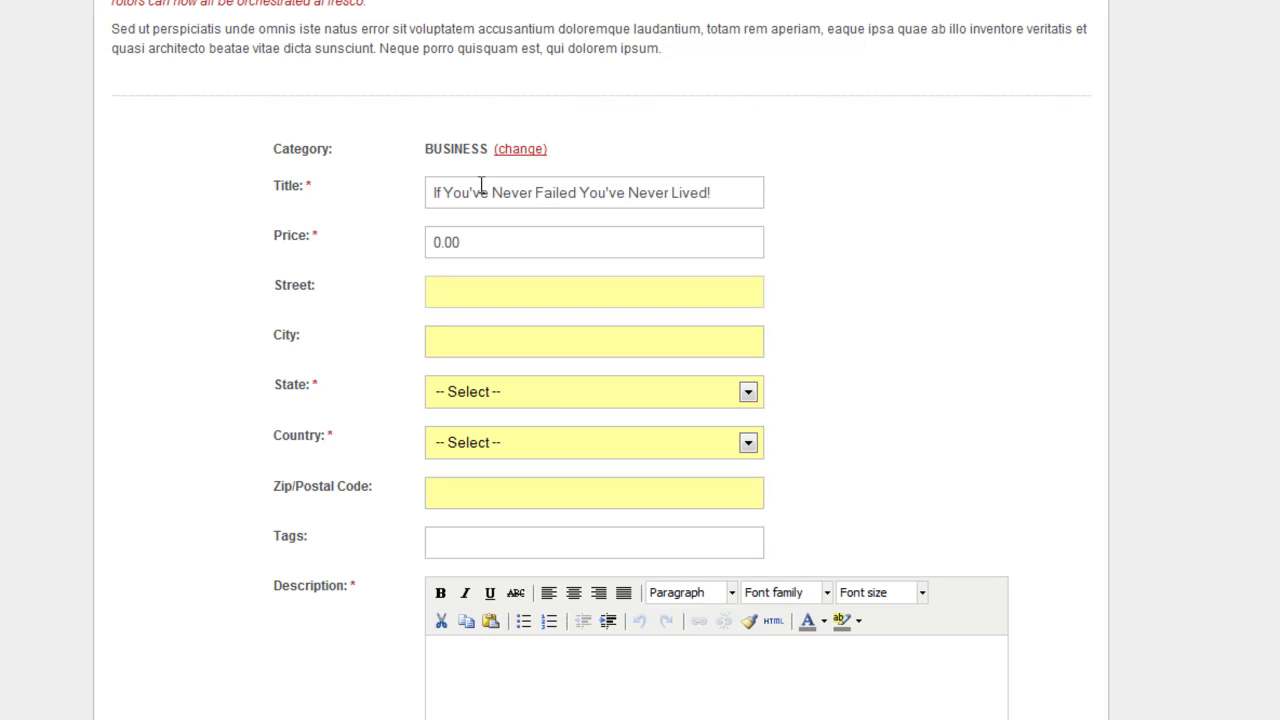
Fill in the saved street address, city Beaumont, state Texas and country United States
key(Down)
key(Down)
key(Down)
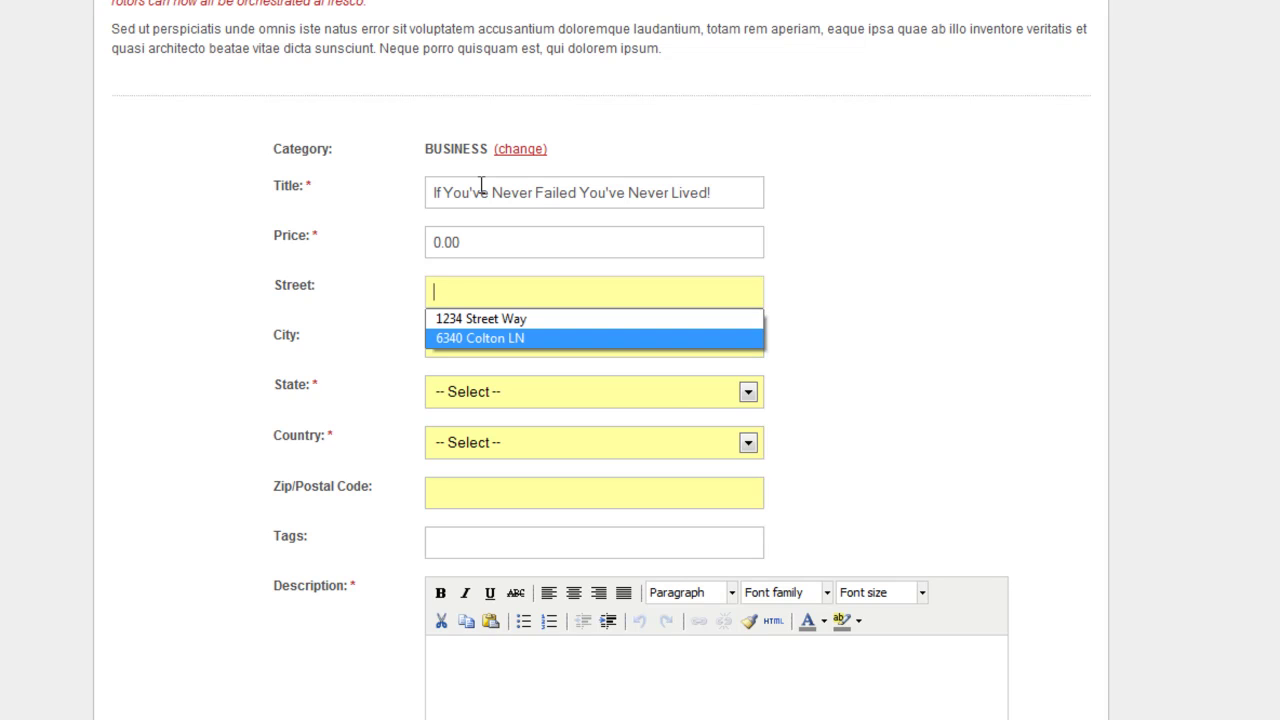
key(Return)
key(Down)
key(Down)
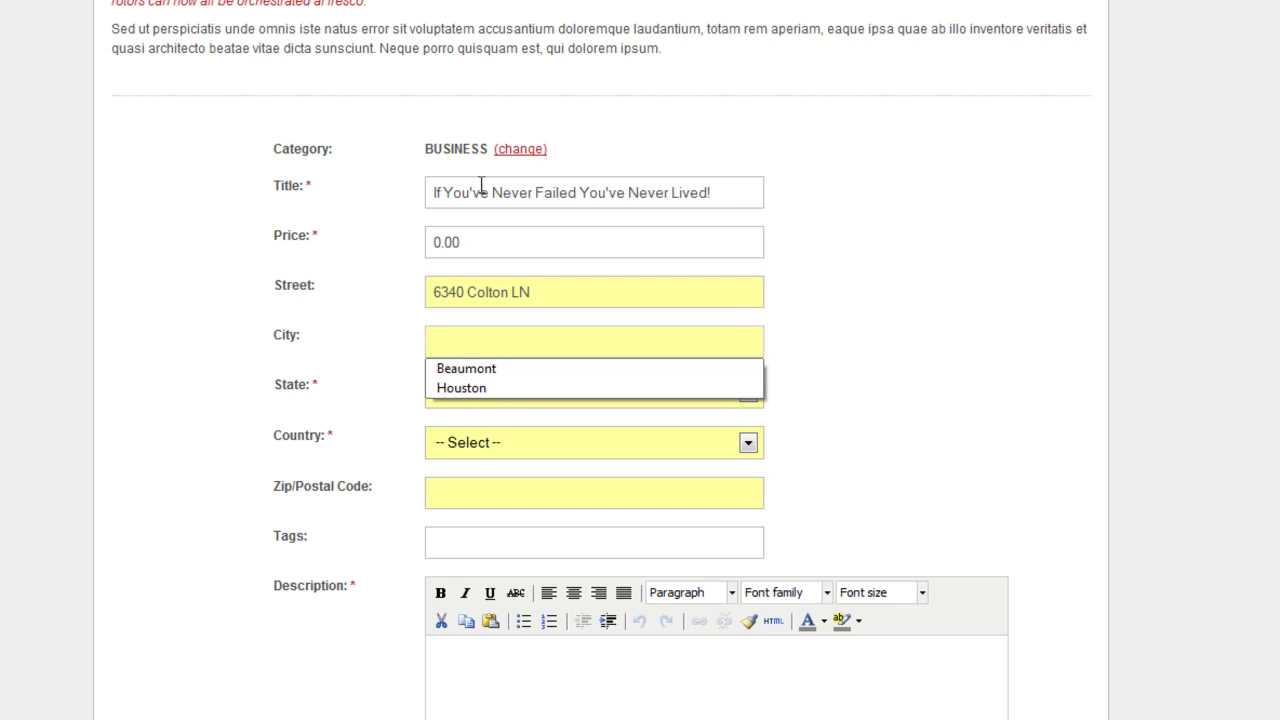
key(Return)
key(Tab)
key(t)
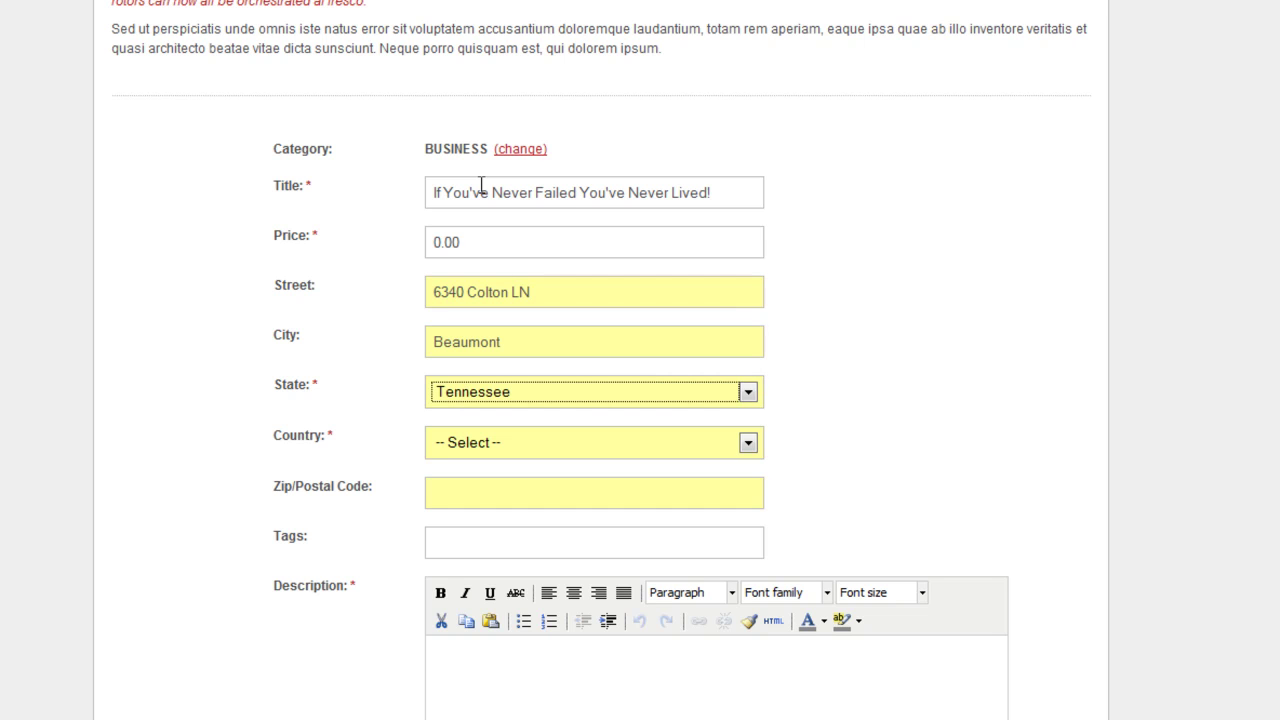
key(t)
key(Tab)
key(u)
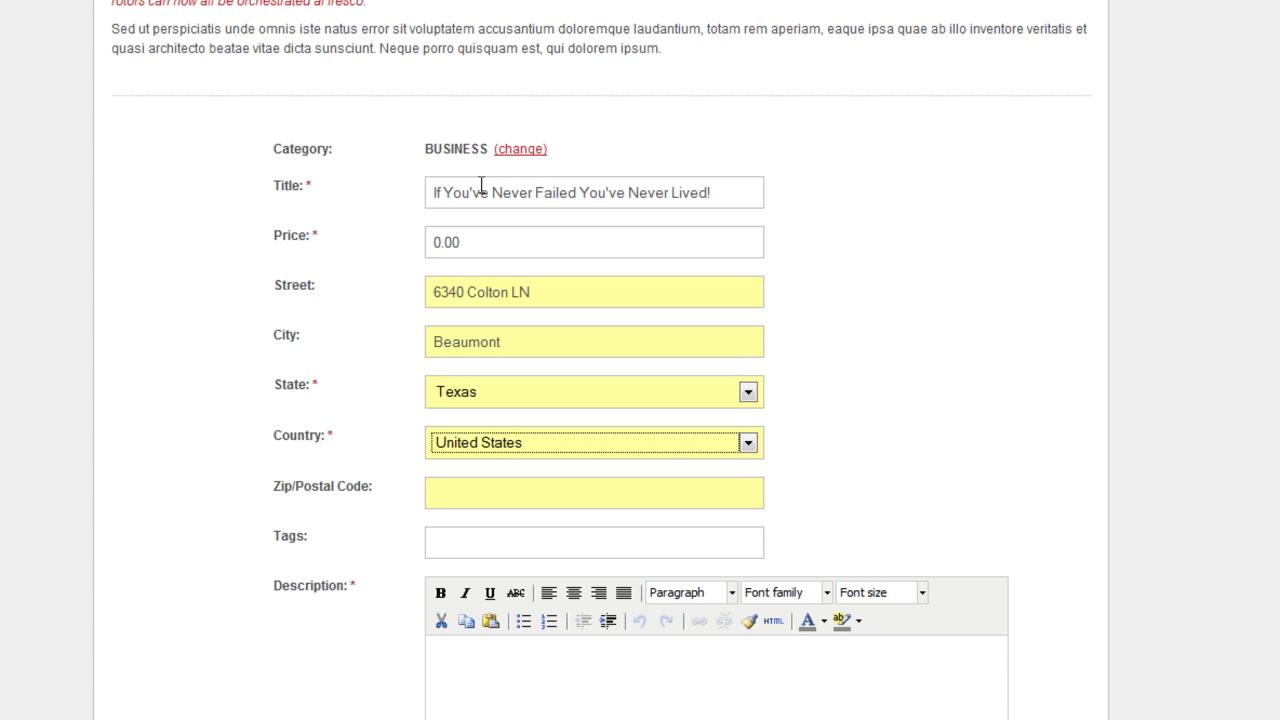
Enter ZIP code 77706 and the tags 'Motivational' plus a speaker's name
key(Tab)
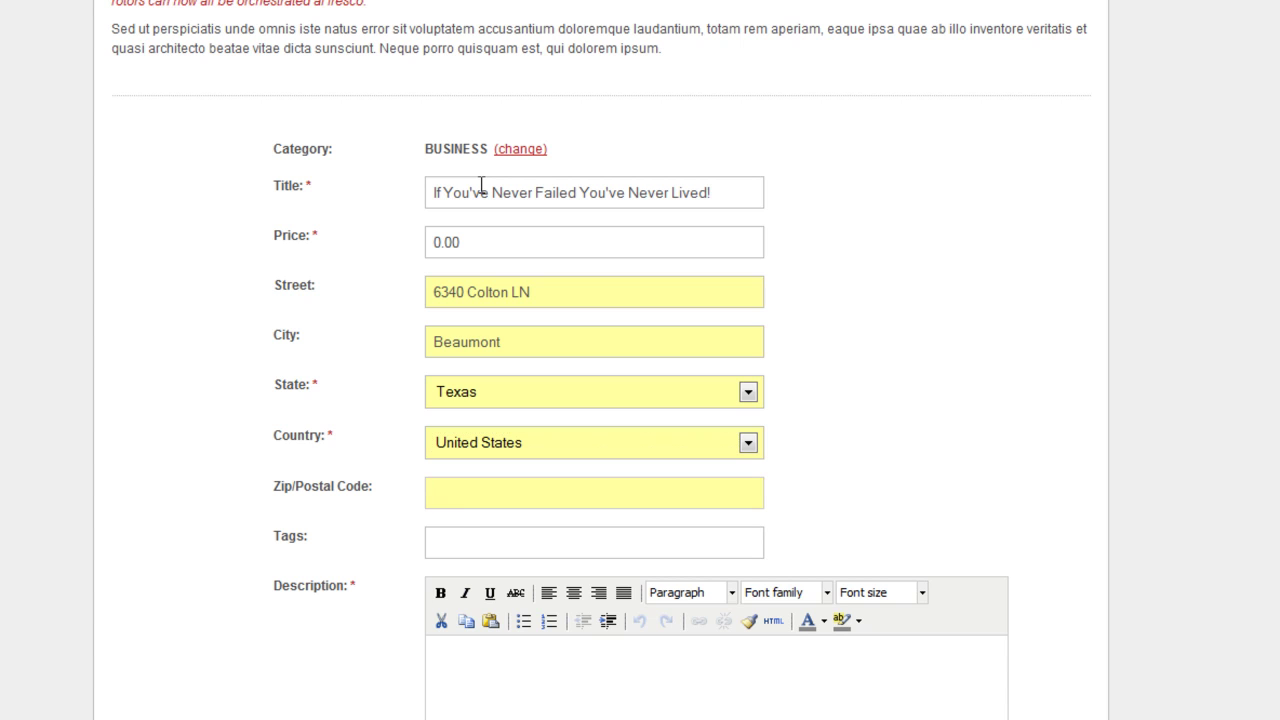
text(77706)
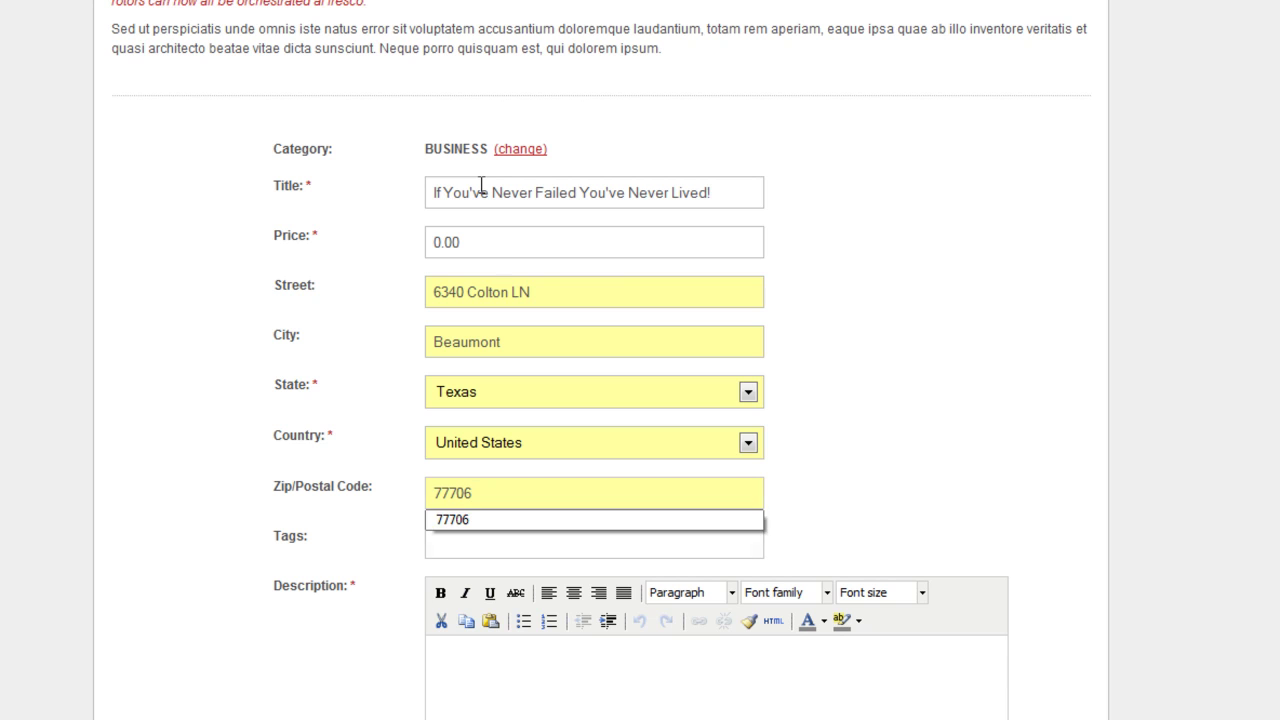
key(Tab)
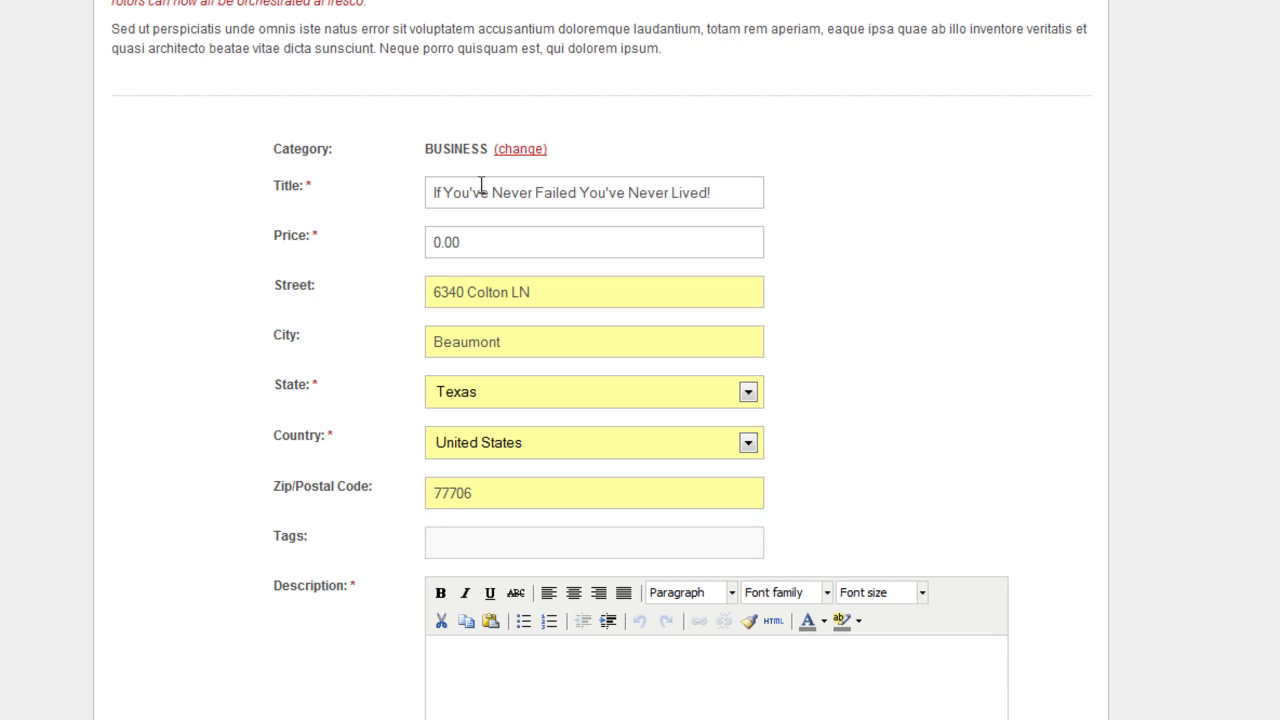
text(Motivatio)
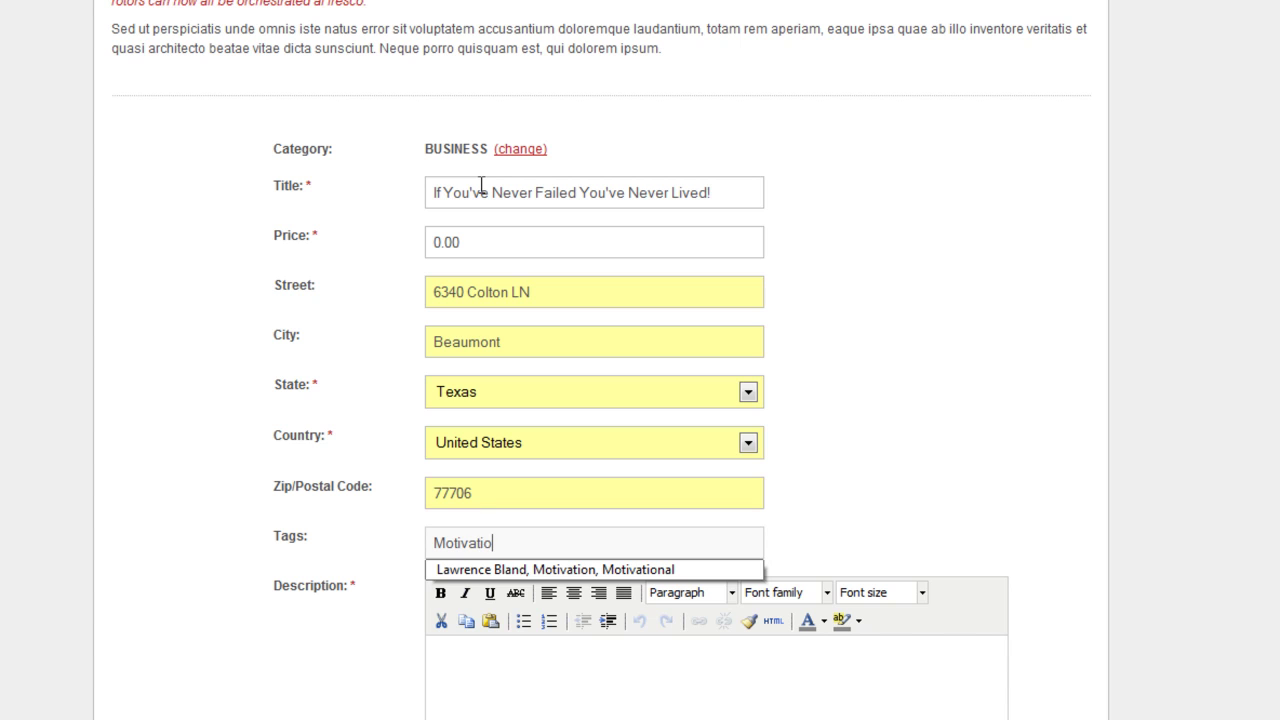
text(nal, )
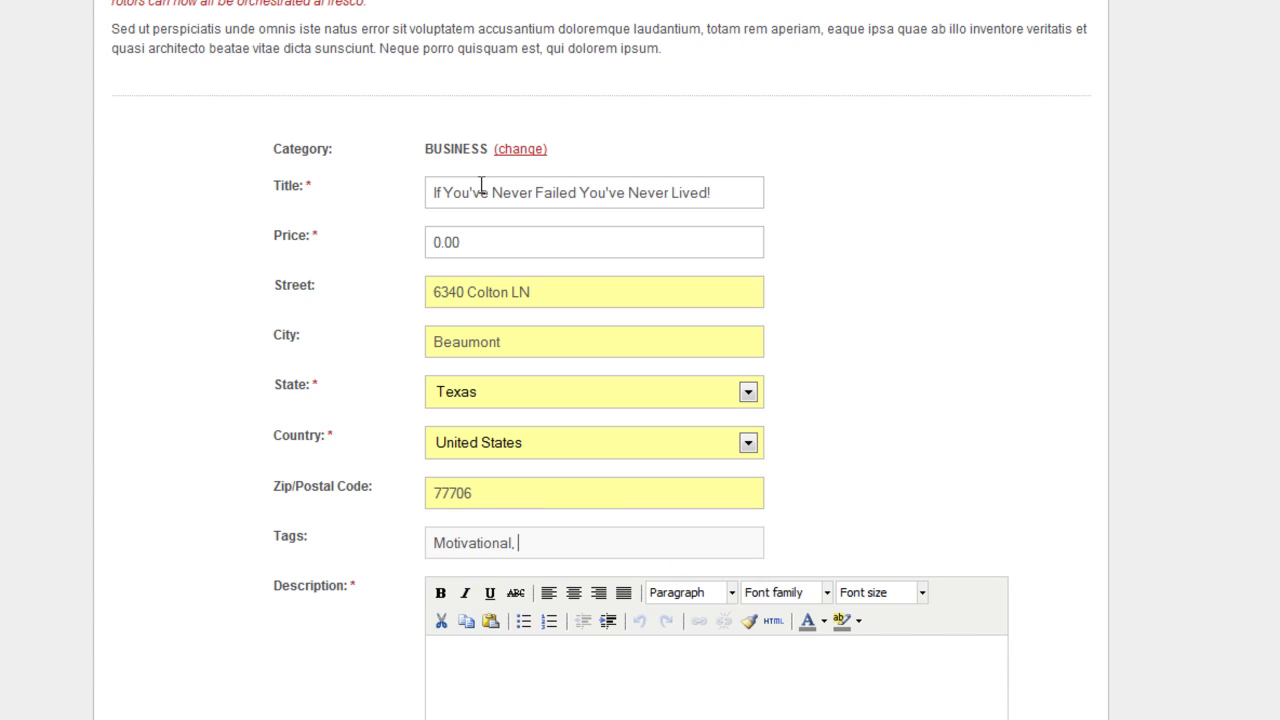
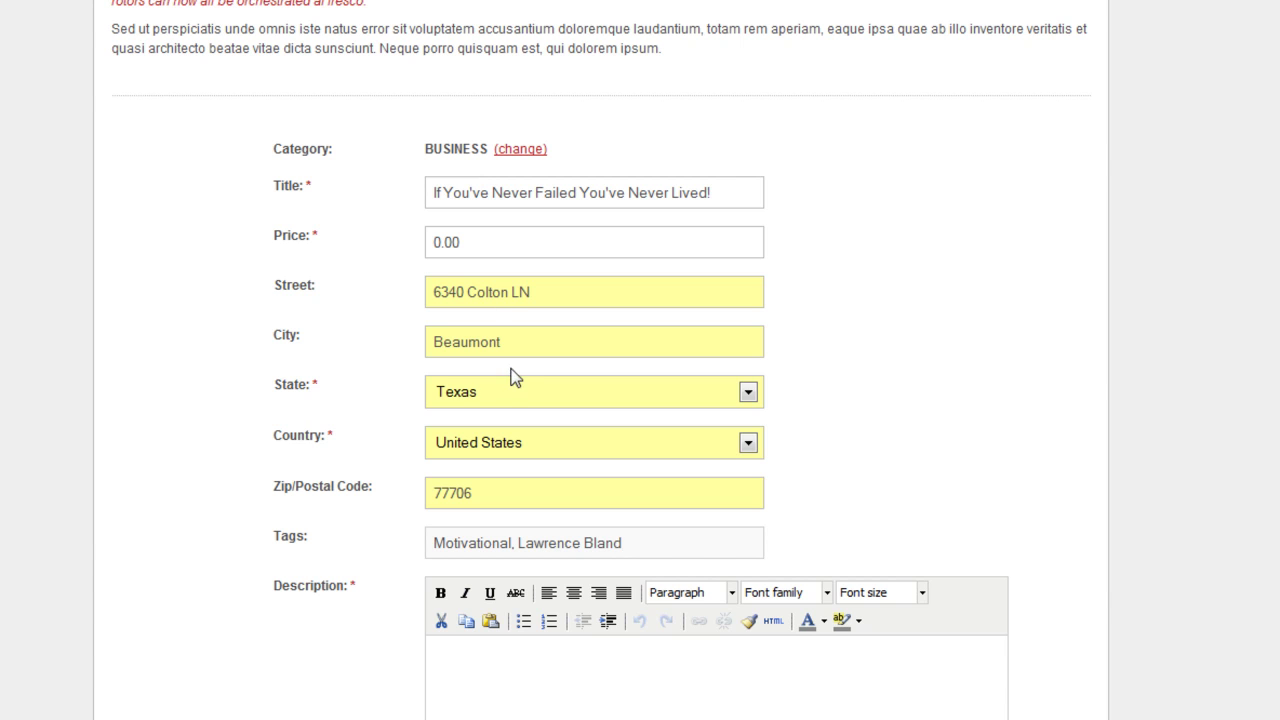
click(534, 698)
Scroll to the Description editor, open its HTML source editor, then close it
scroll(534, 698, down, 2)
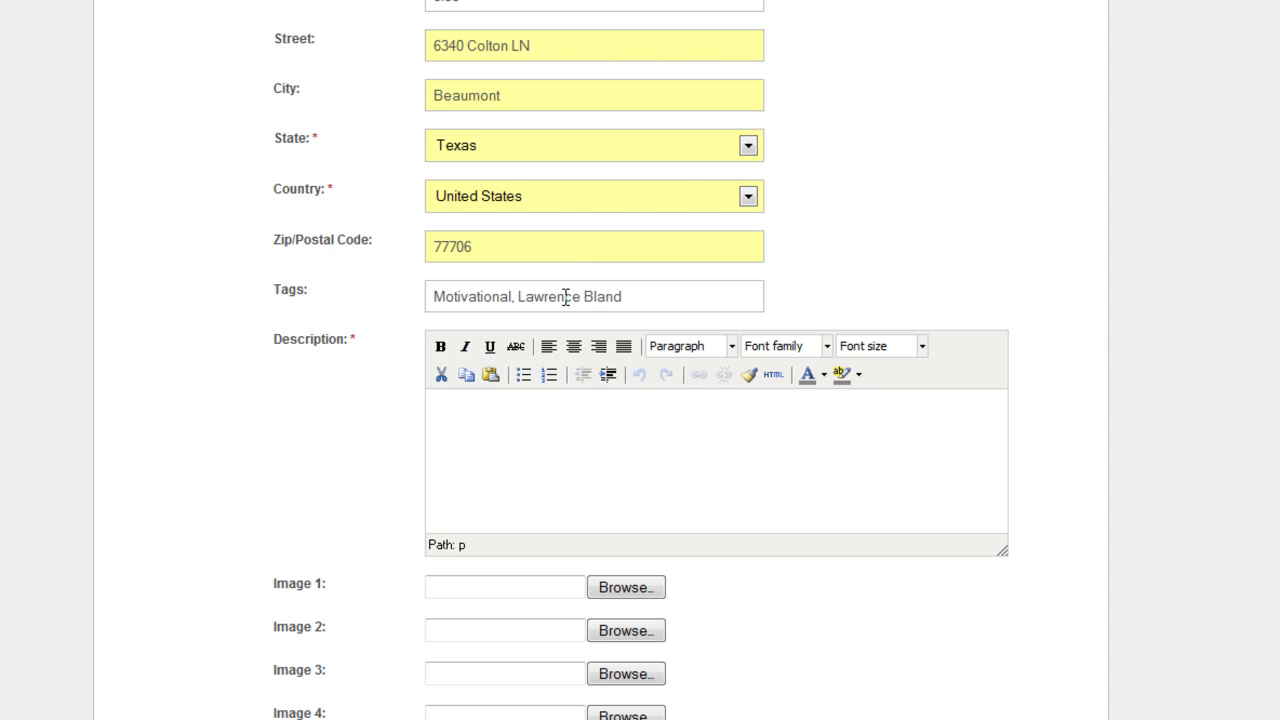
scroll(620, 470, down, 2)
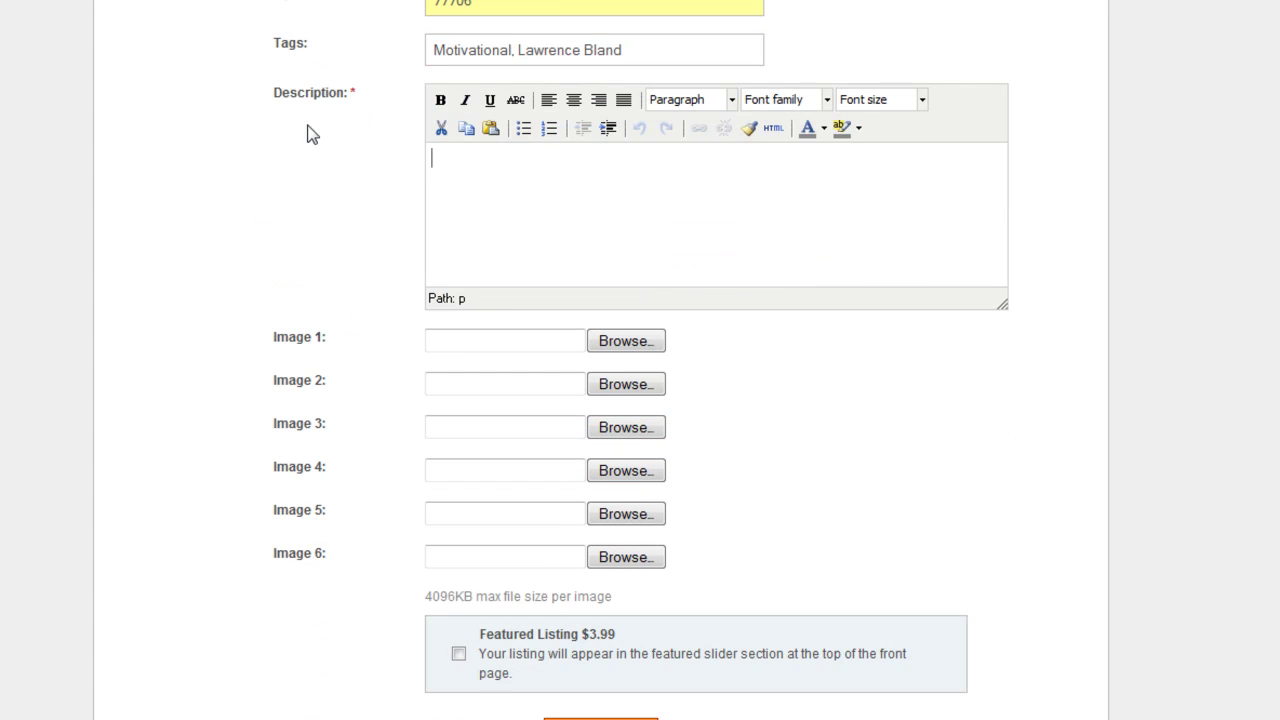
click(778, 133)
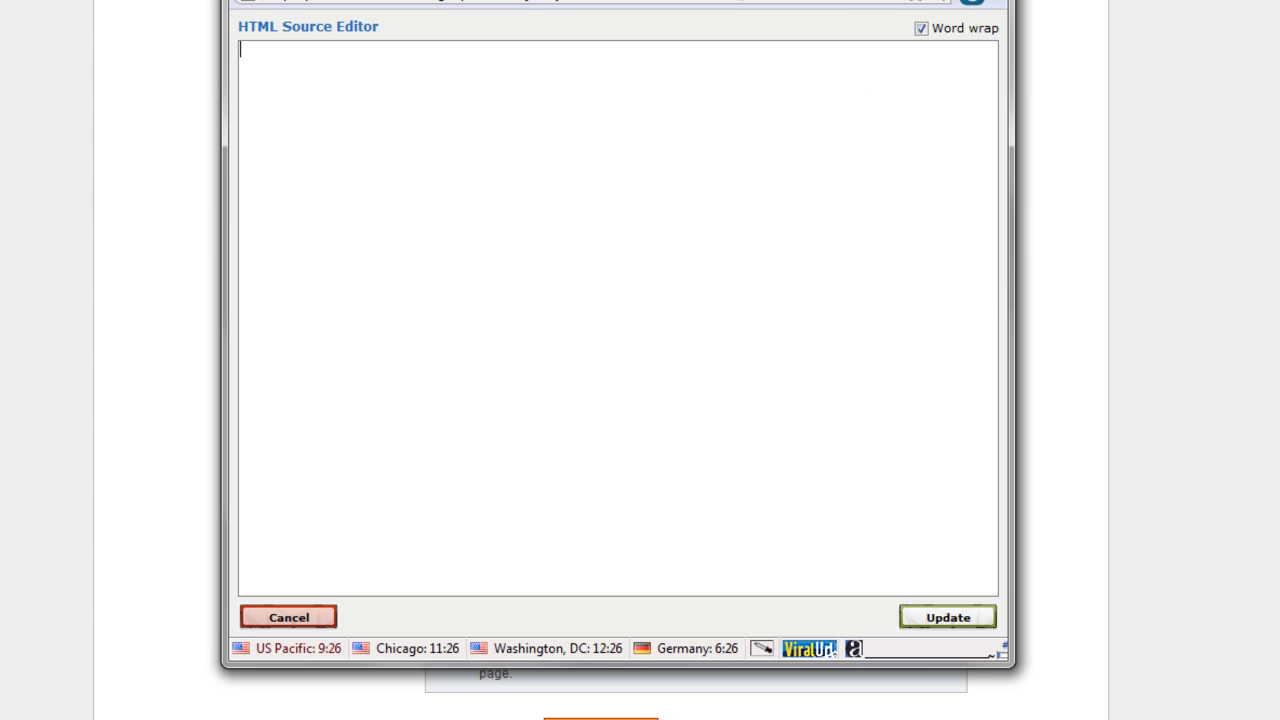
click(1003, 20)
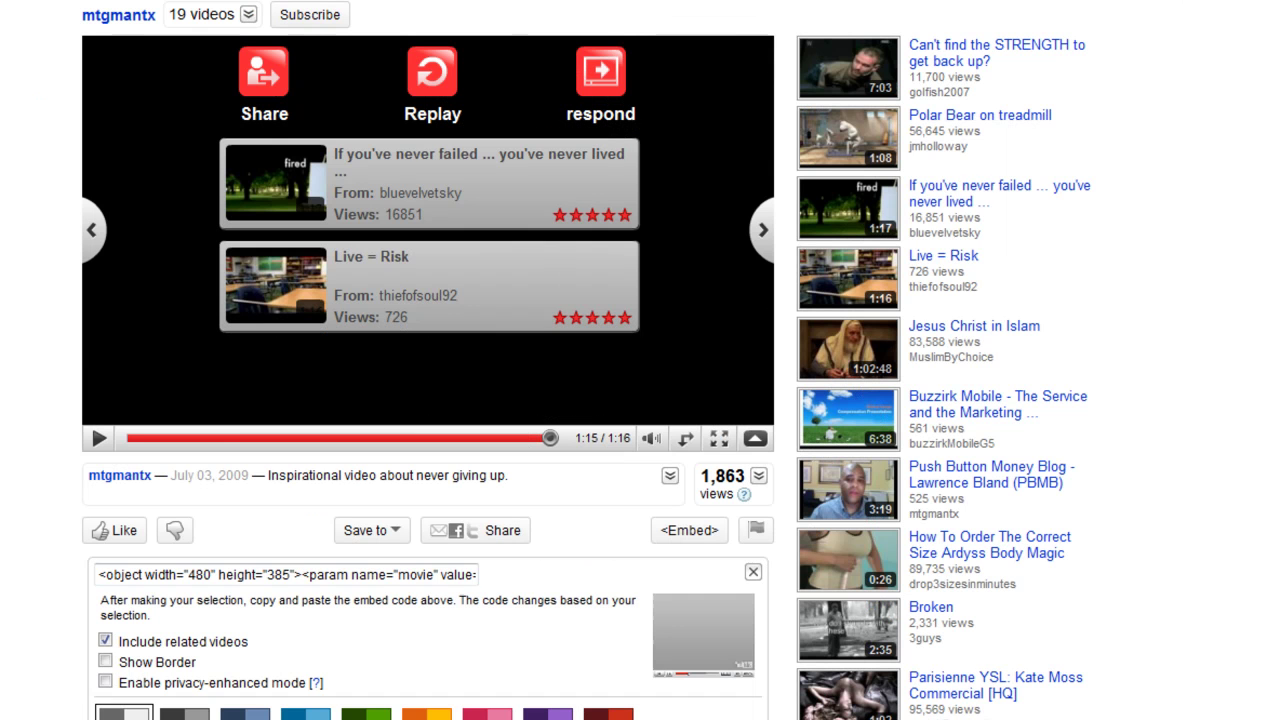
Copy the 480x385 embed code of the 'If you've never failed' YouTube video
scroll(943, 460, down, 3)
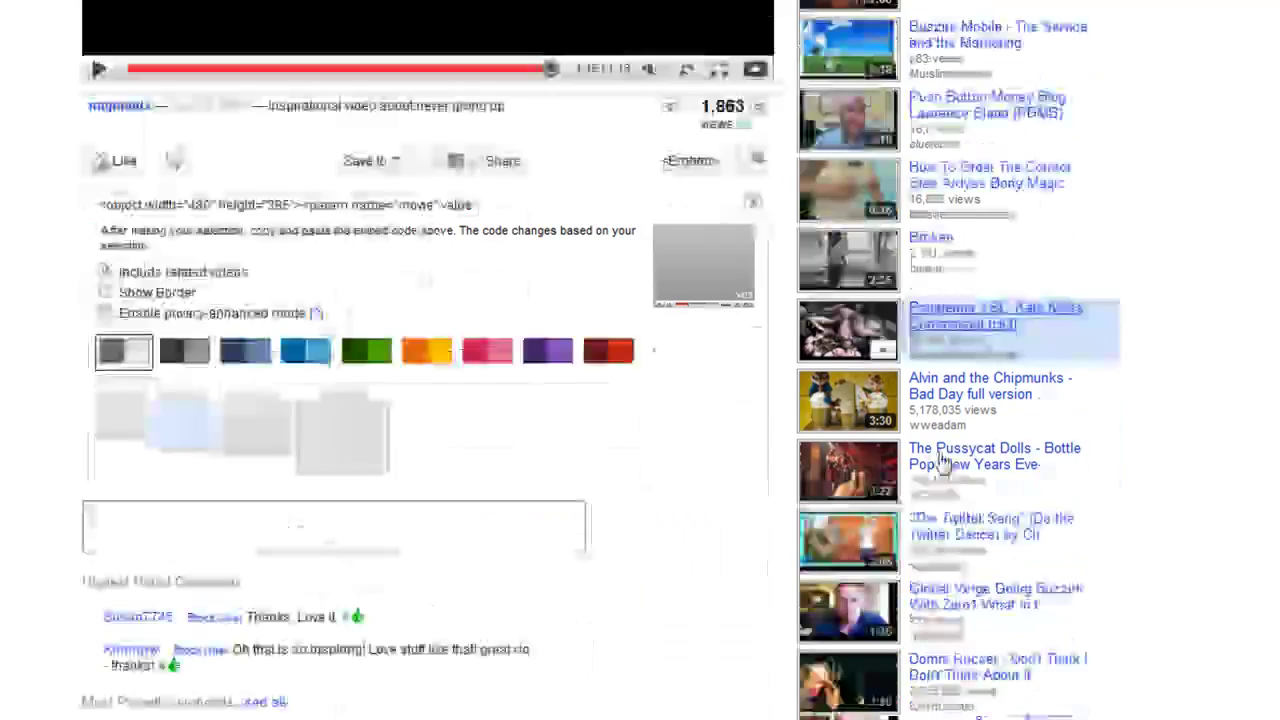
scroll(943, 460, up, 3)
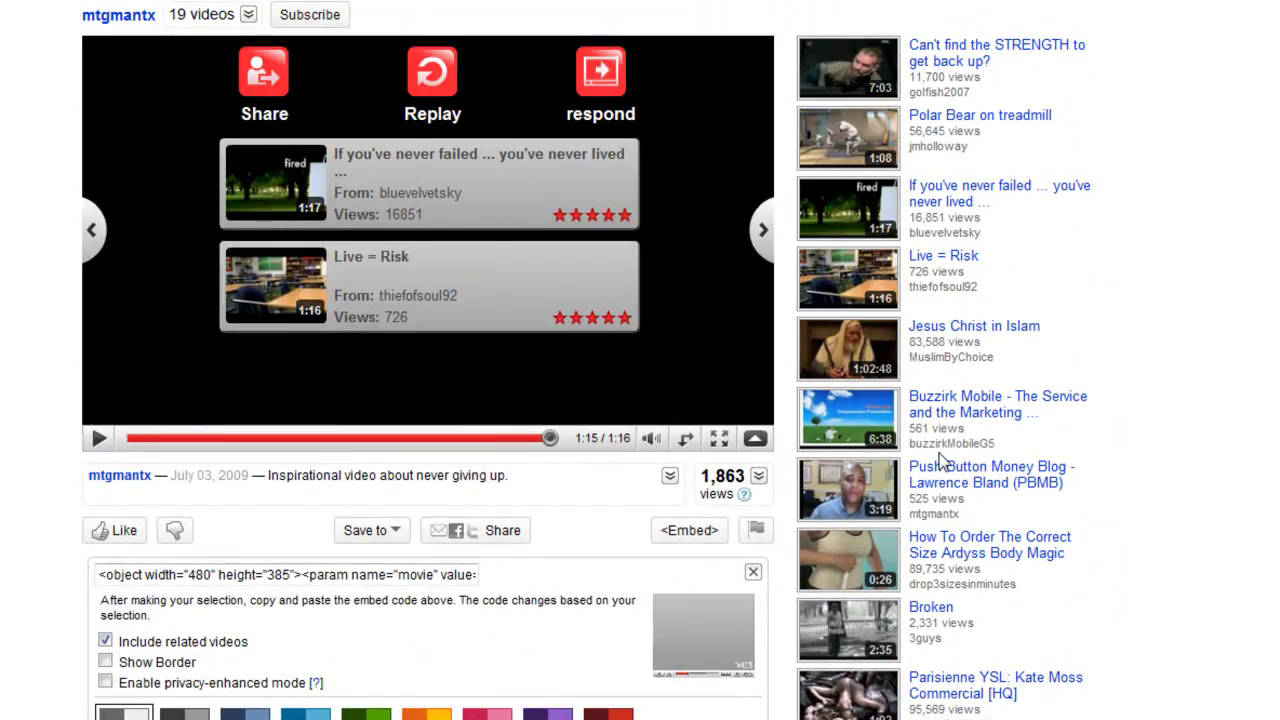
scroll(943, 460, down, 6)
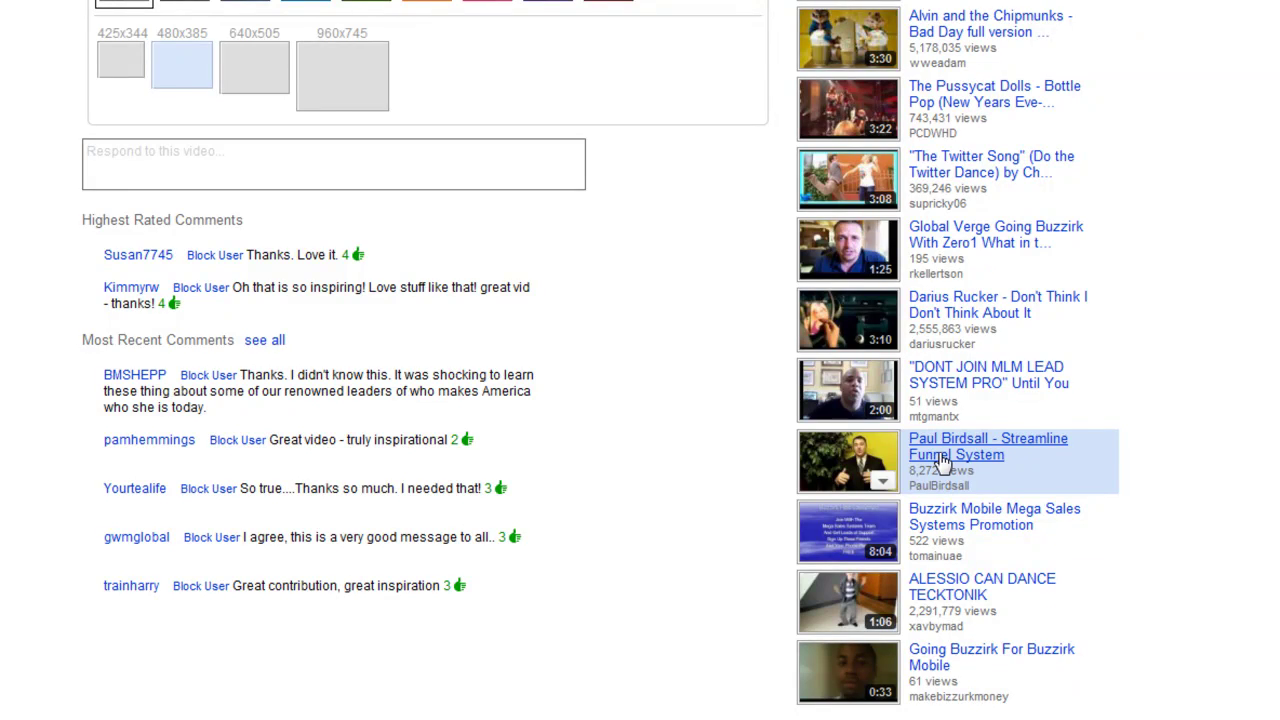
scroll(943, 460, up, 4)
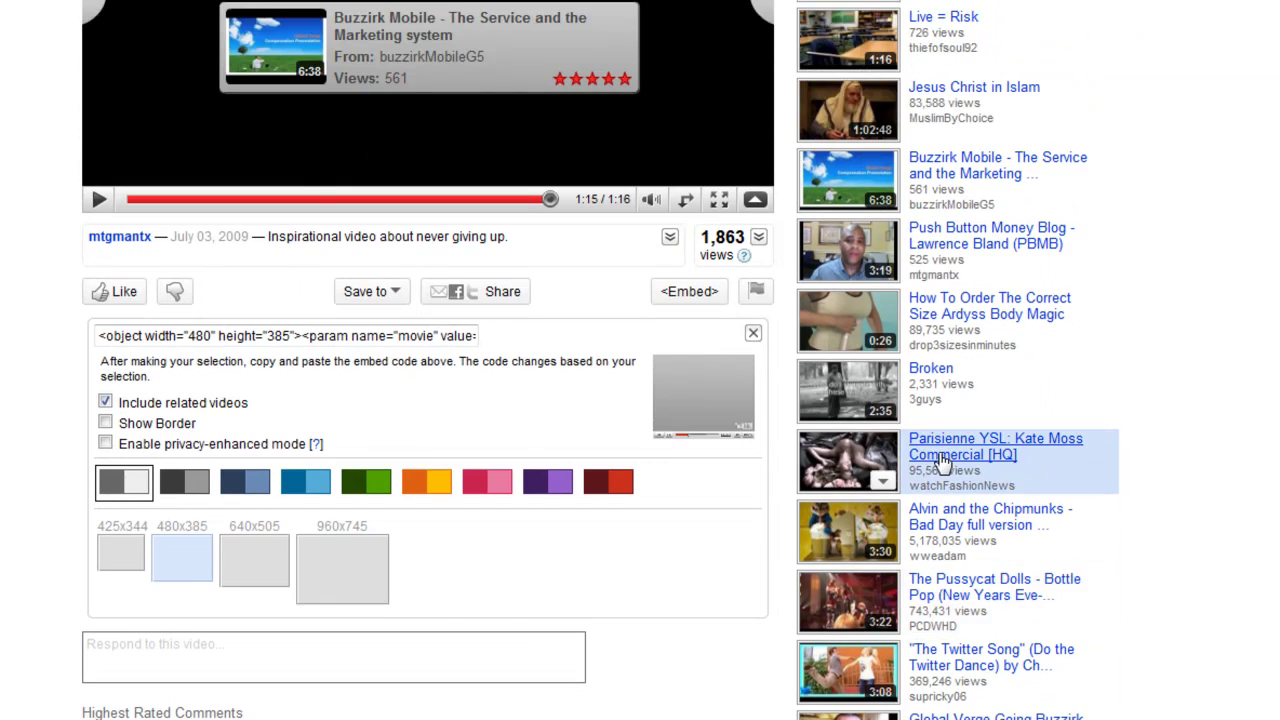
scroll(943, 460, up, 1)
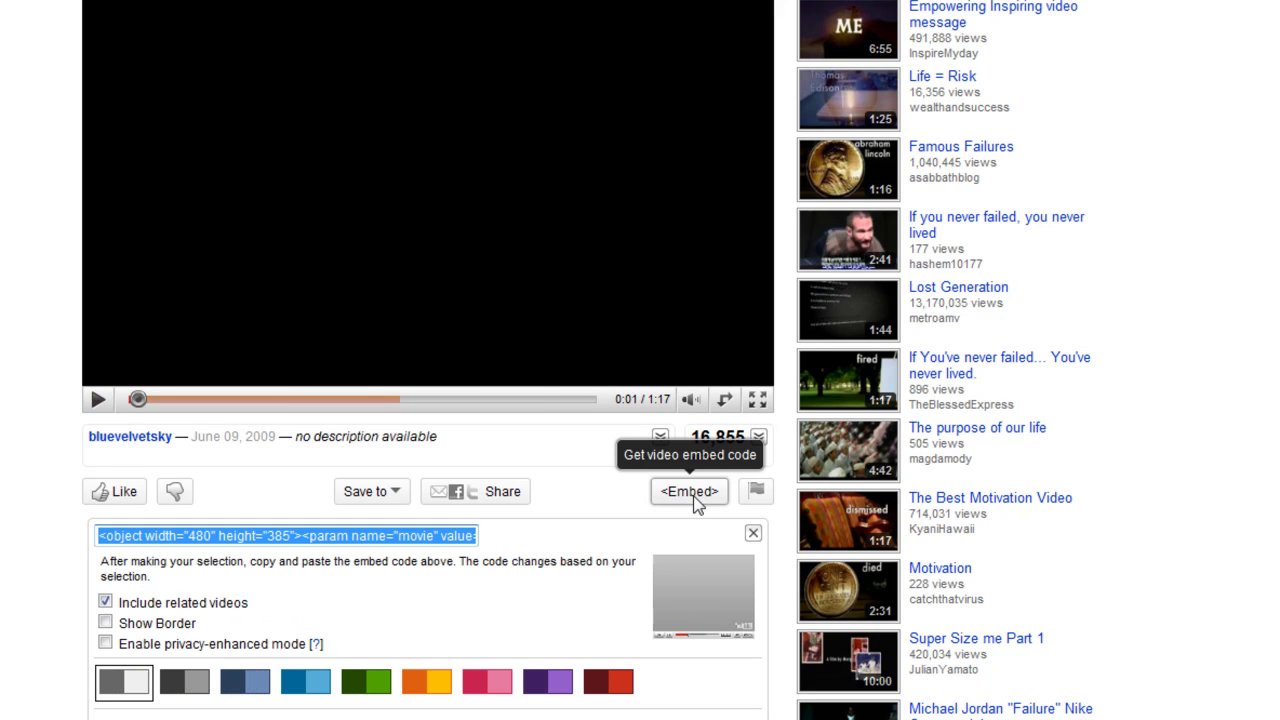
right_click(331, 535)
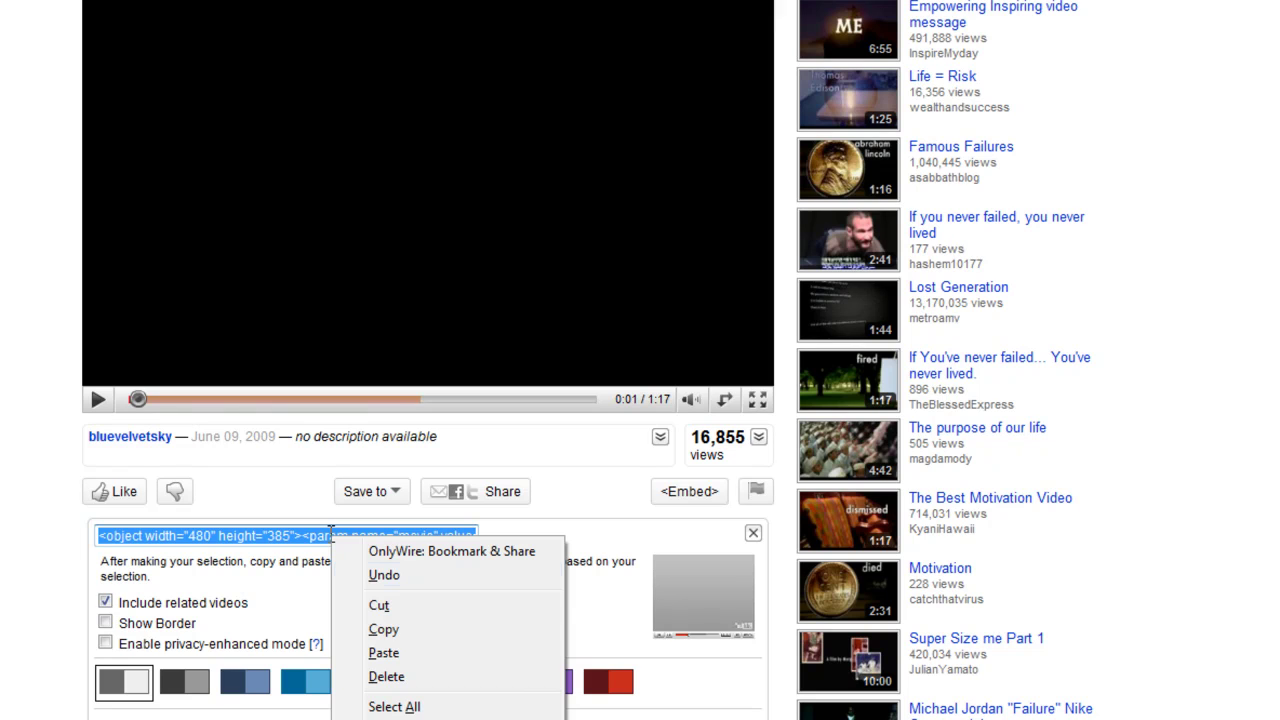
click(383, 629)
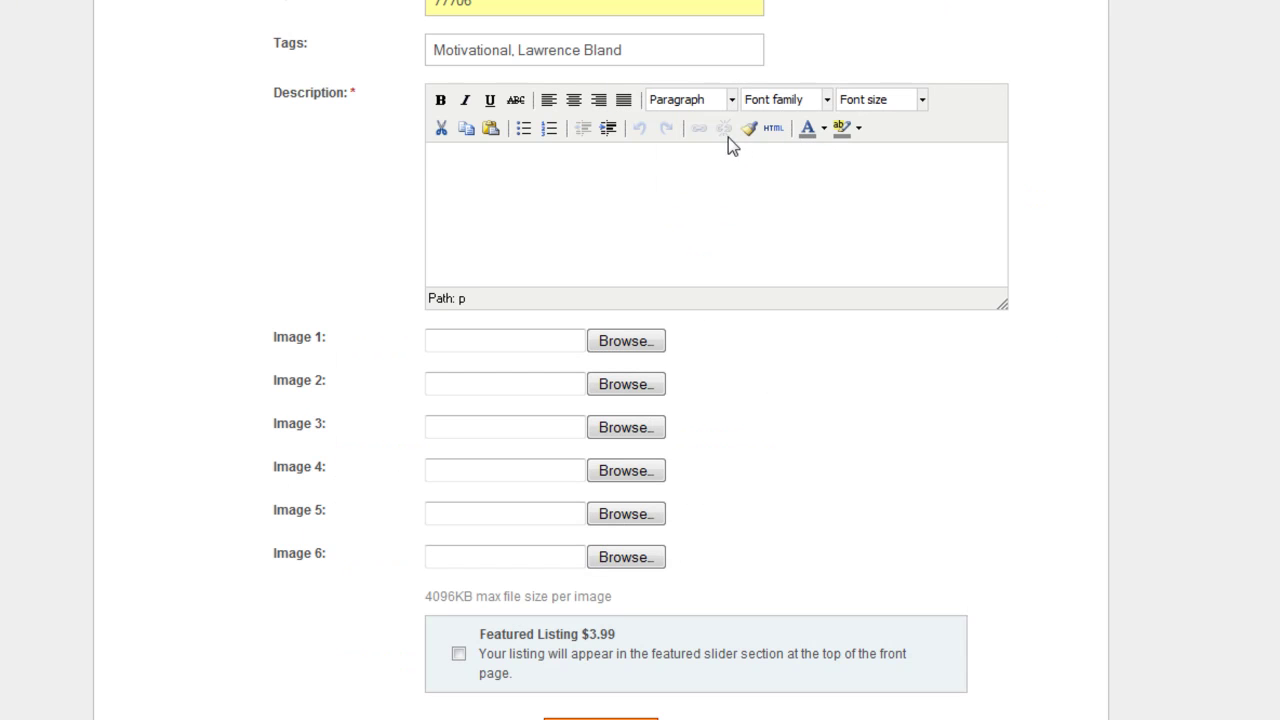
Paste the YouTube embed code into the description's HTML source, apply it, and verify it
click(774, 129)
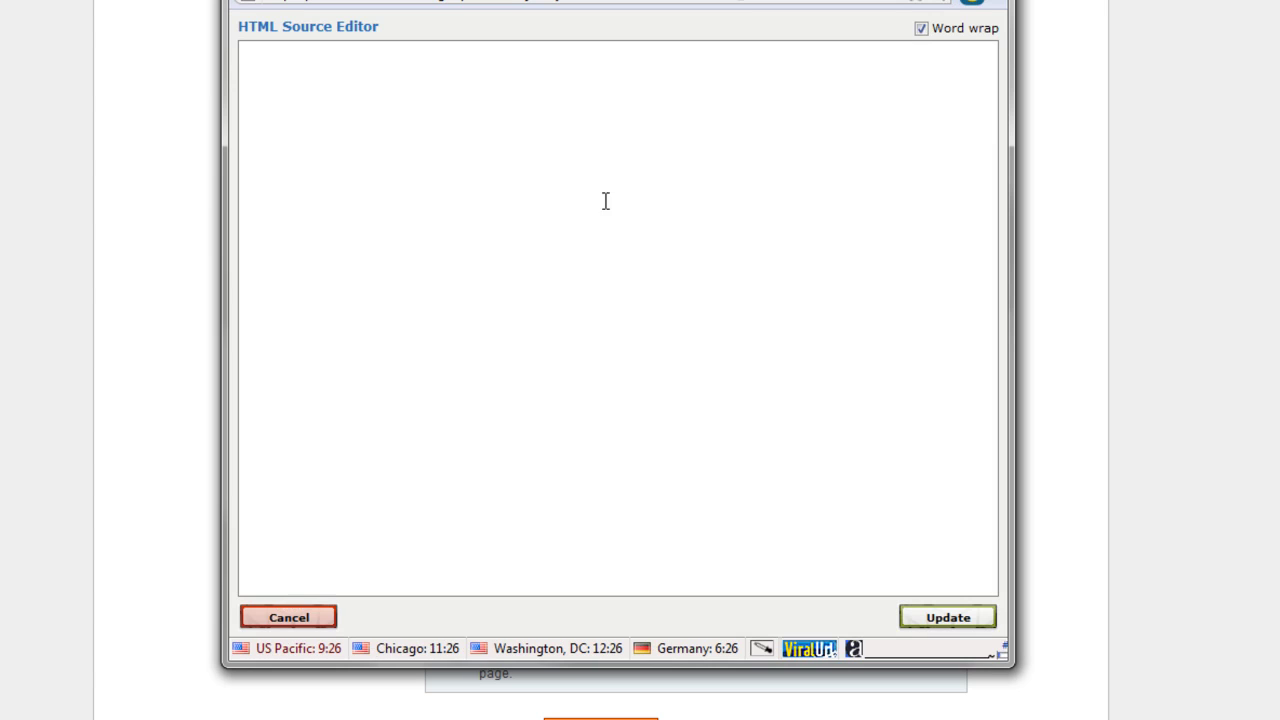
key(ctrl+v)
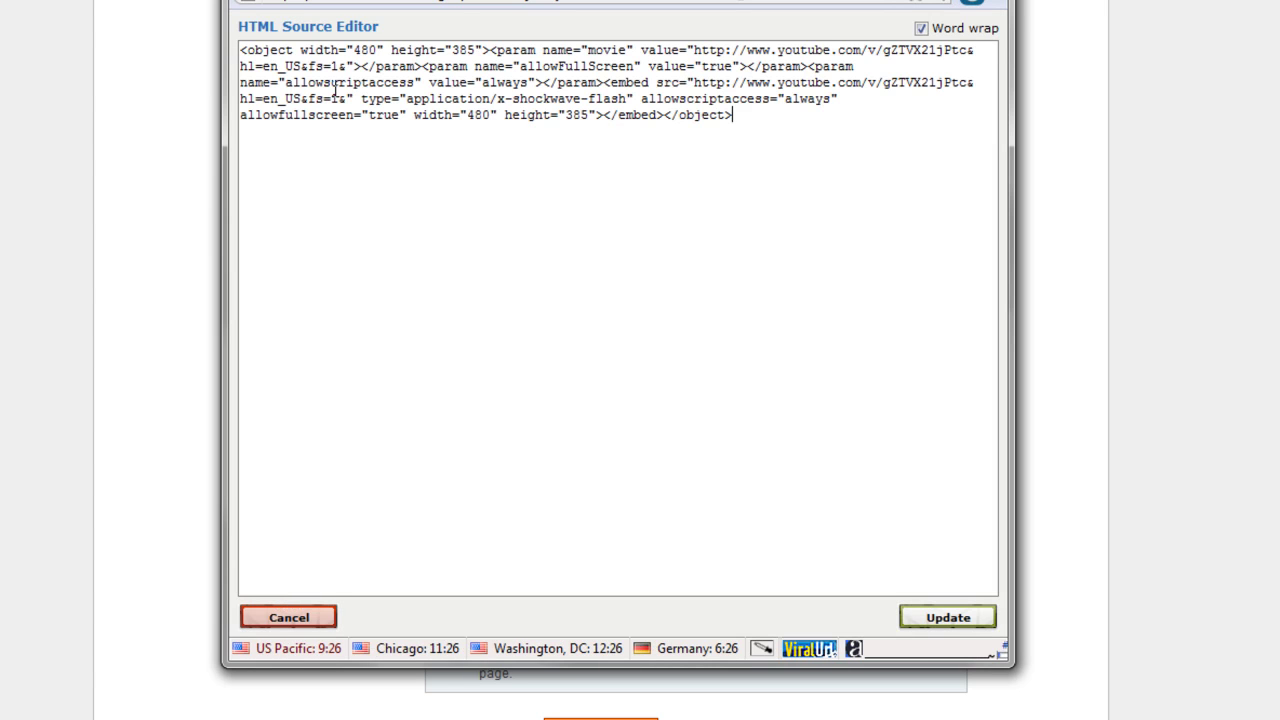
click(945, 617)
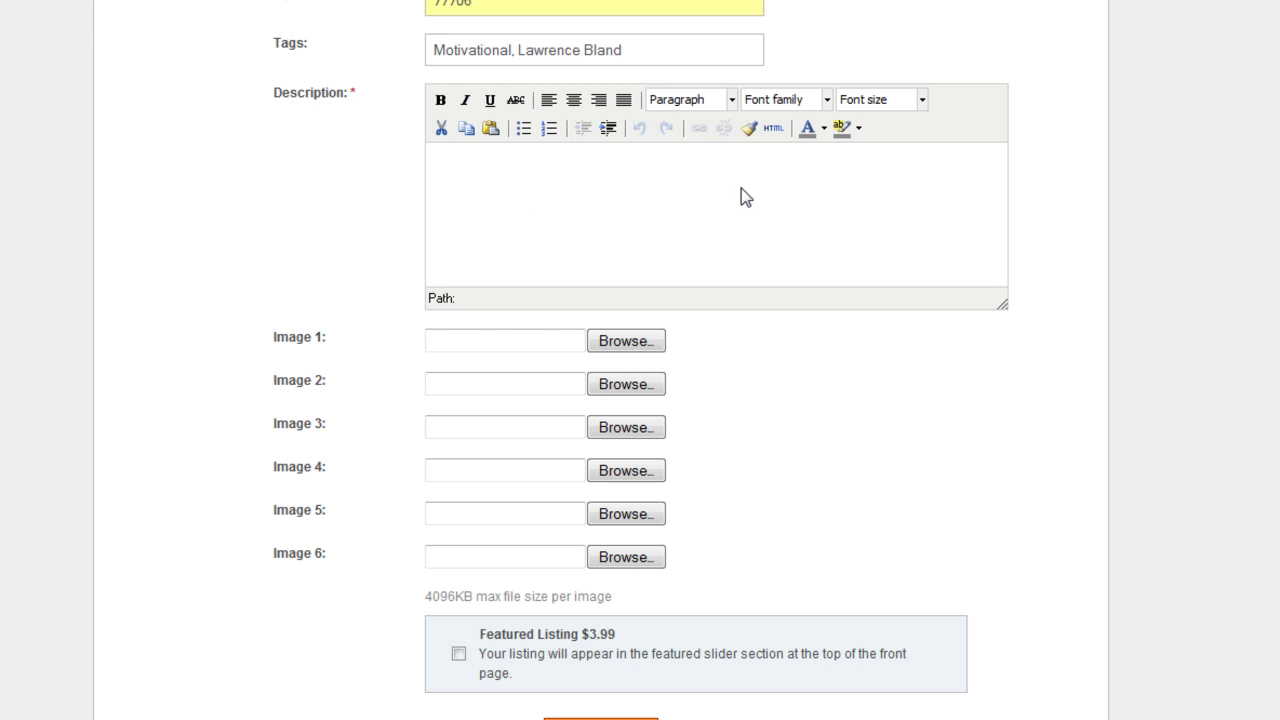
click(779, 129)
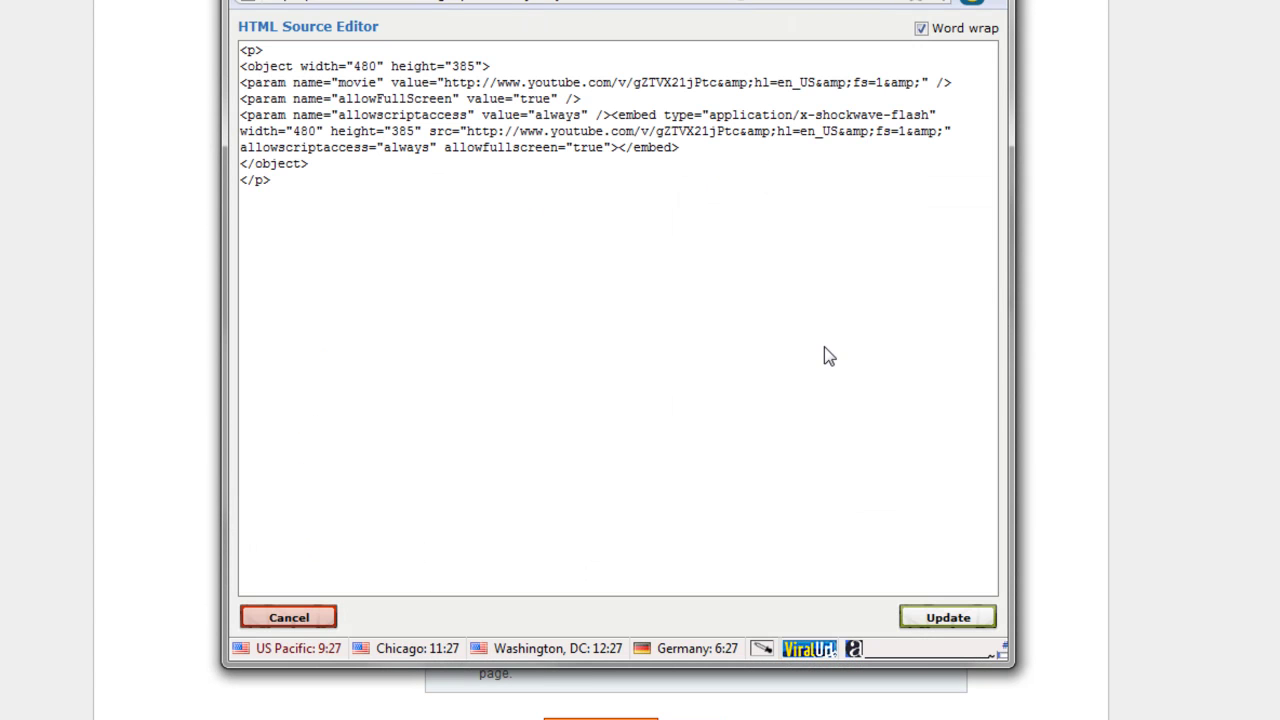
click(933, 618)
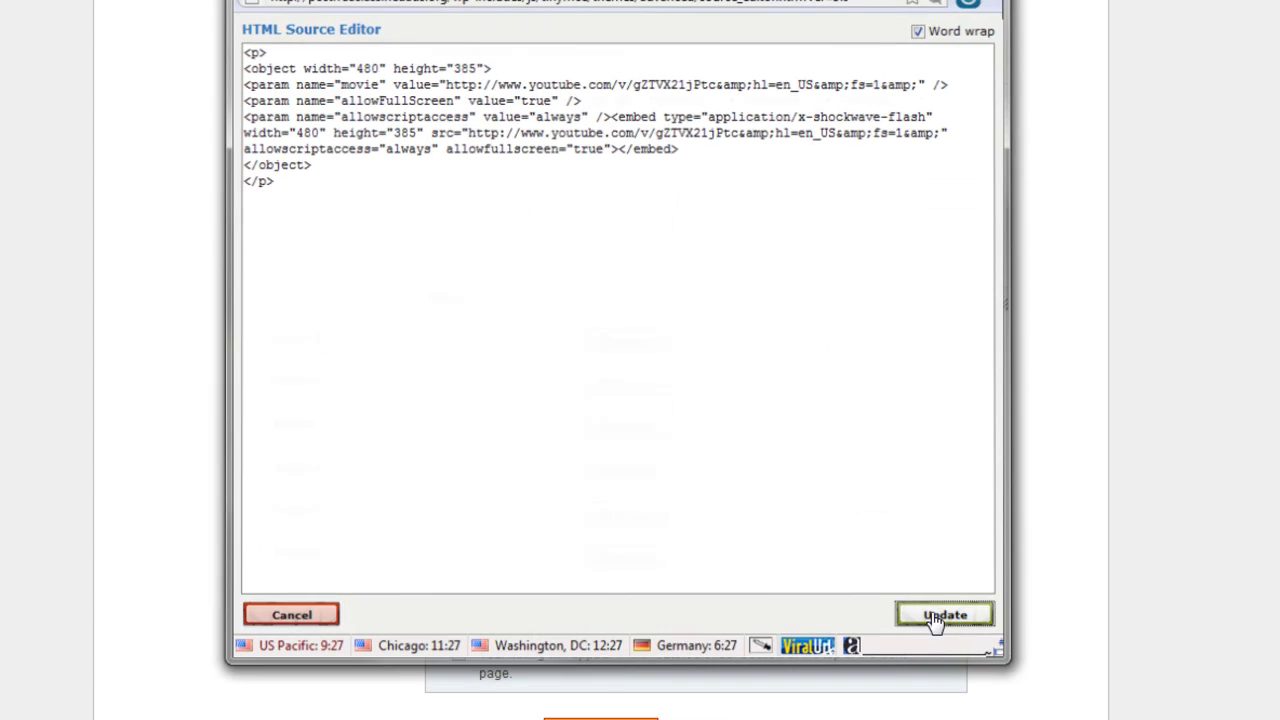
click(614, 343)
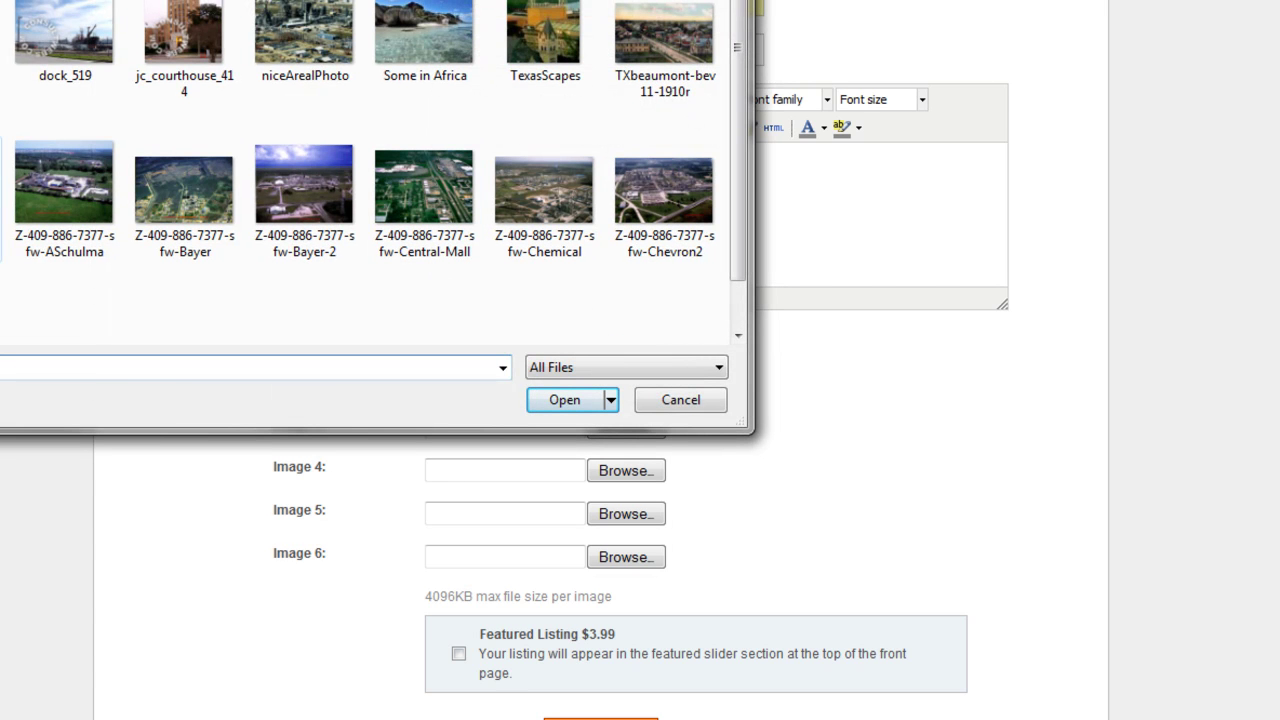
Attach two aerial photos as Image 1 and Image 2 and tick Featured Listing $3.99
click(64, 185)
click(564, 400)
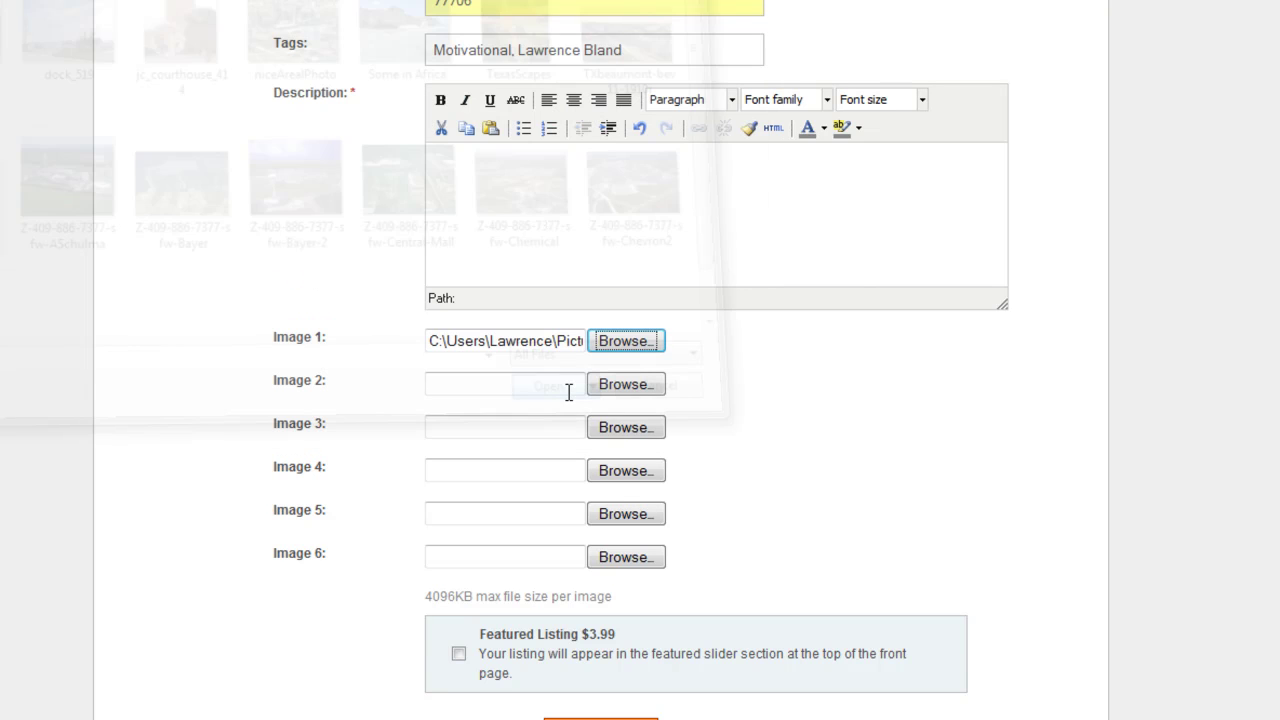
click(630, 390)
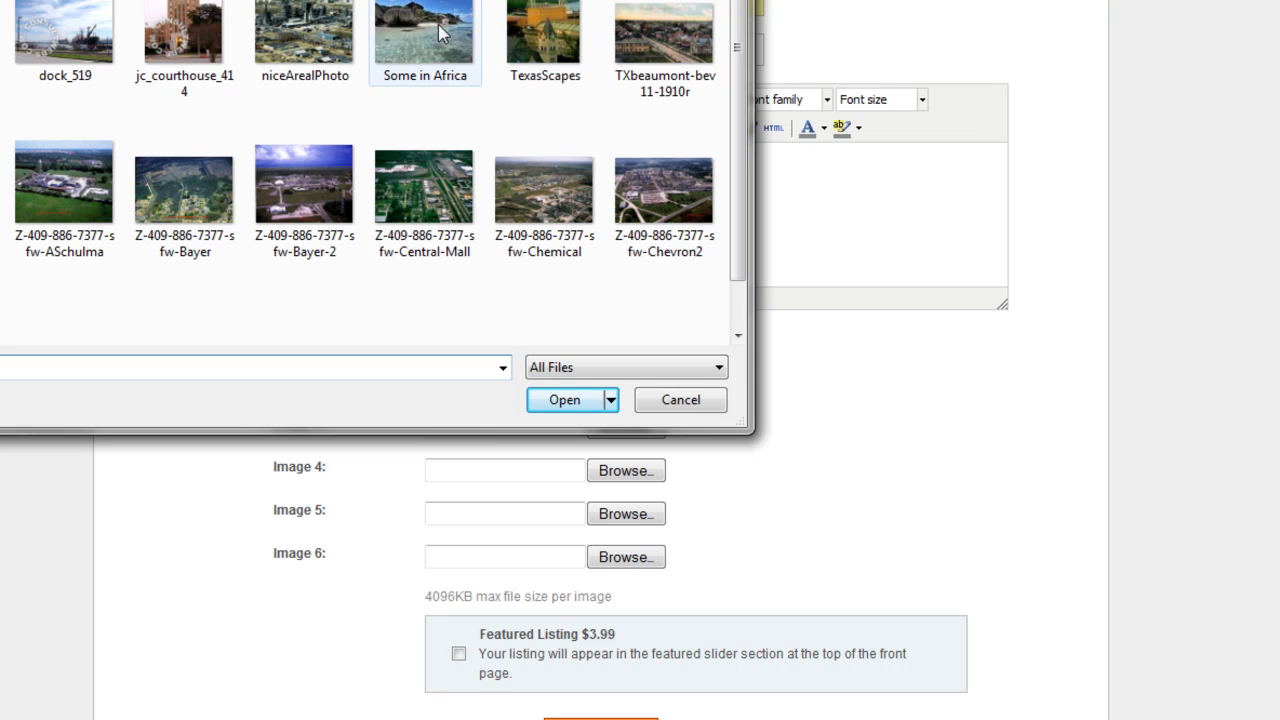
click(320, 30)
click(565, 400)
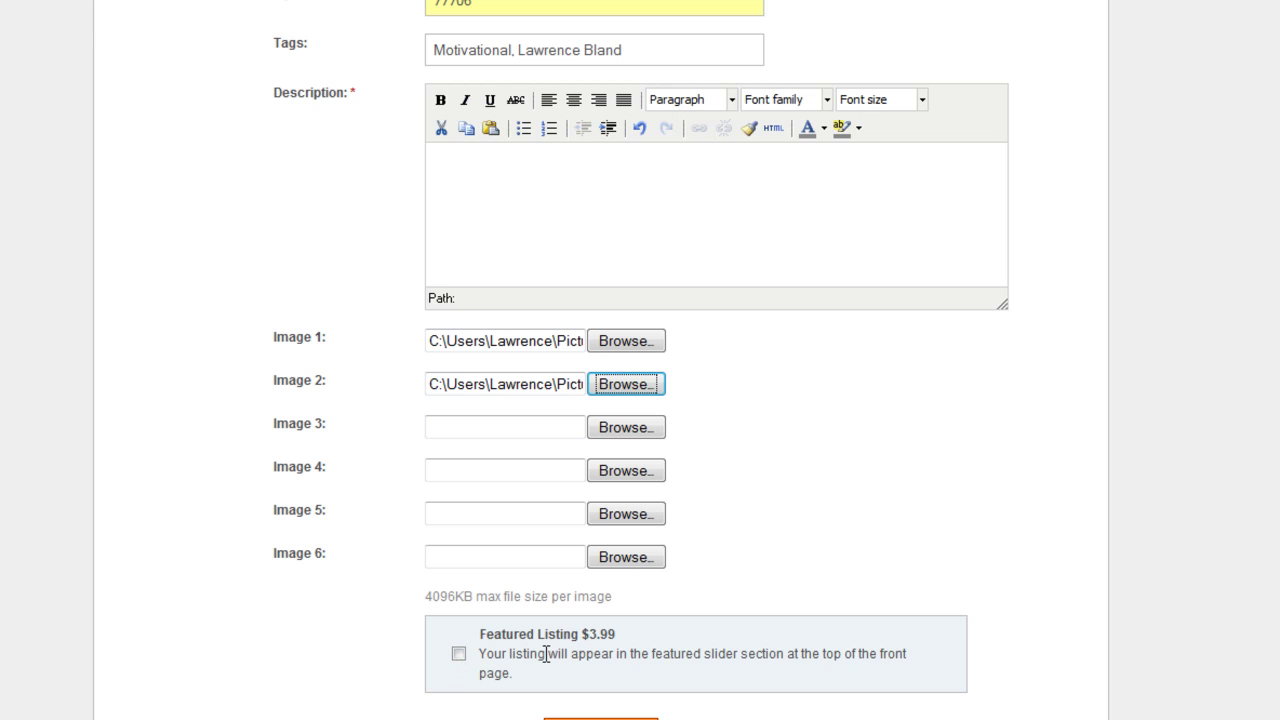
click(459, 655)
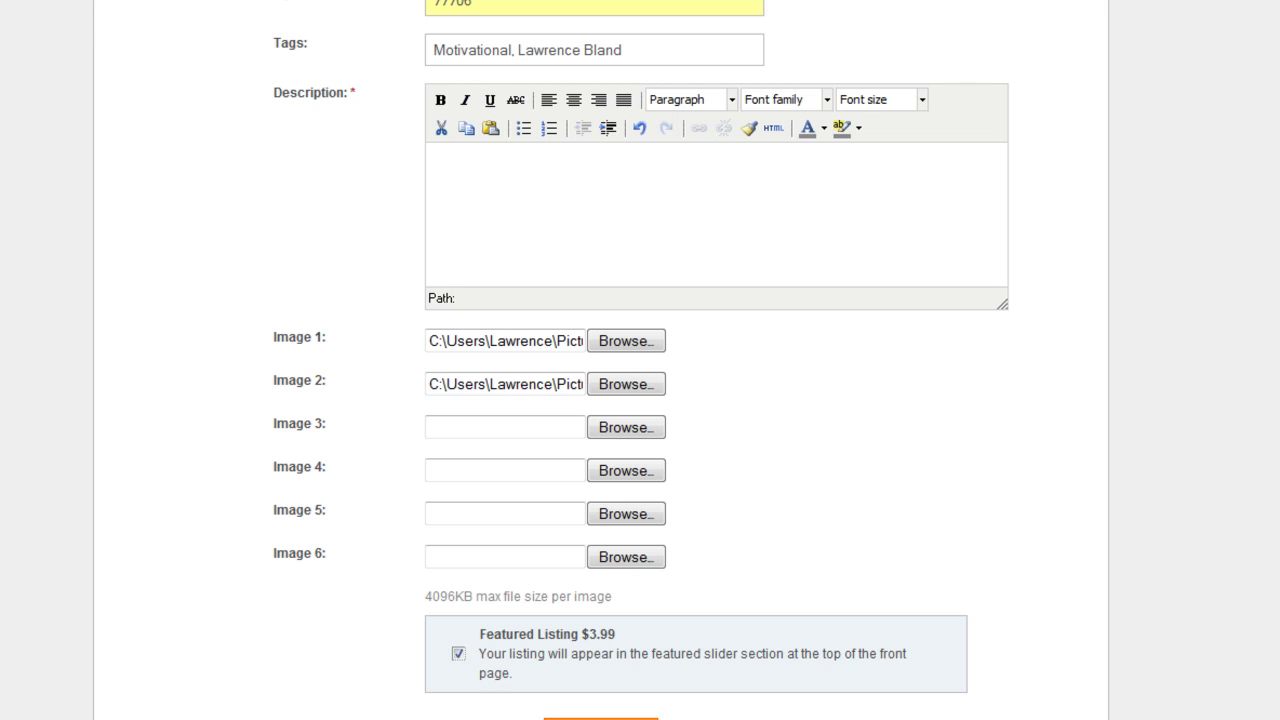
key(Return)
Submit the details and check the review: embedded video, FREE ad fee, $3.99 total due
click(600, 718)
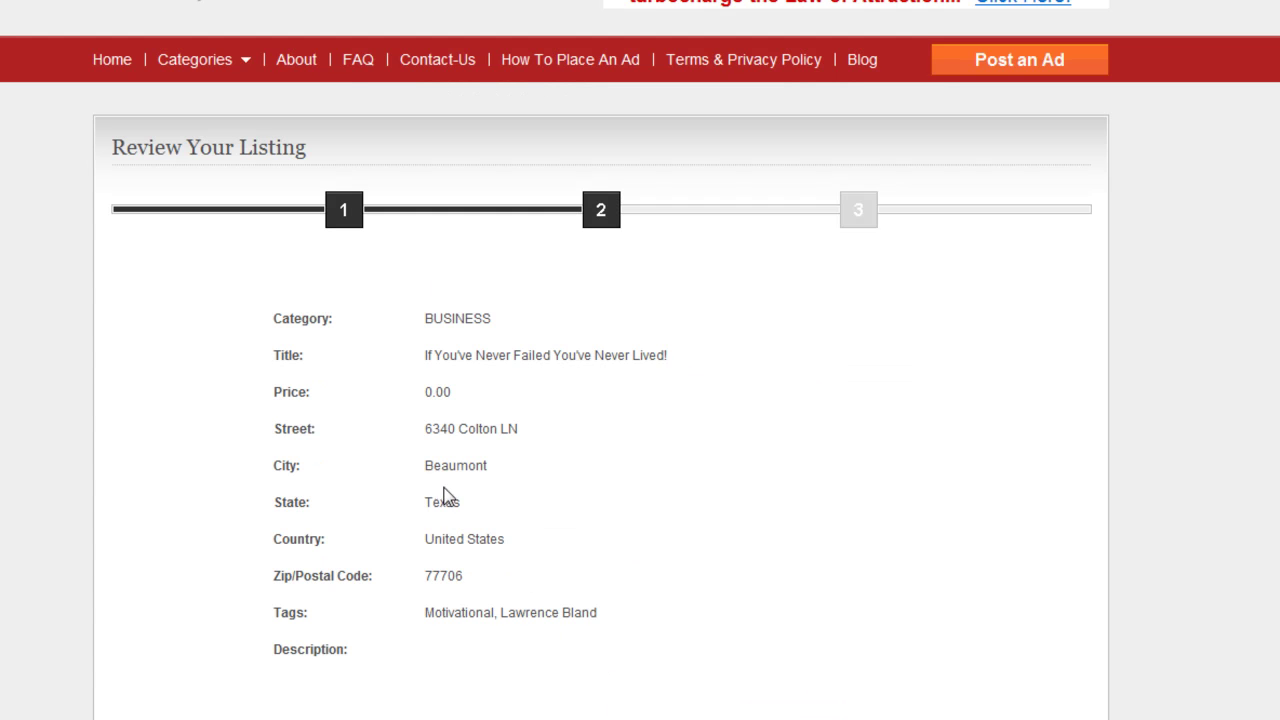
scroll(448, 586, down, 3)
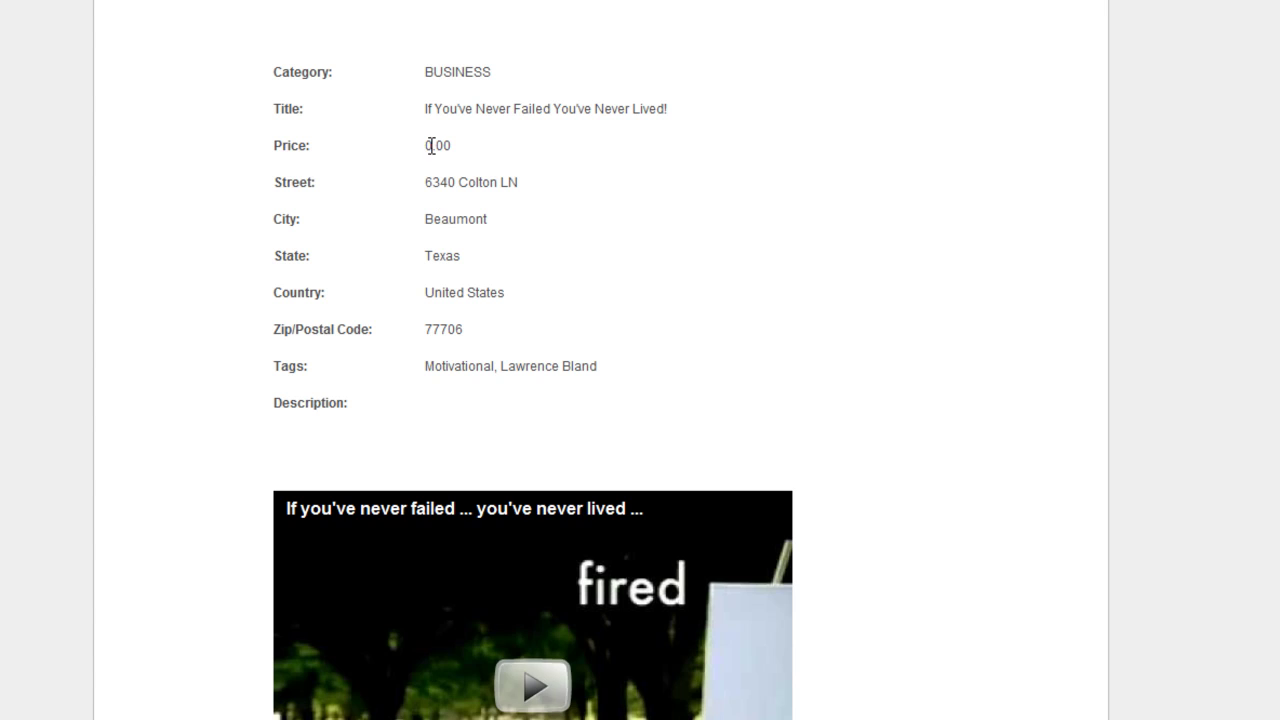
scroll(940, 663, down, 6)
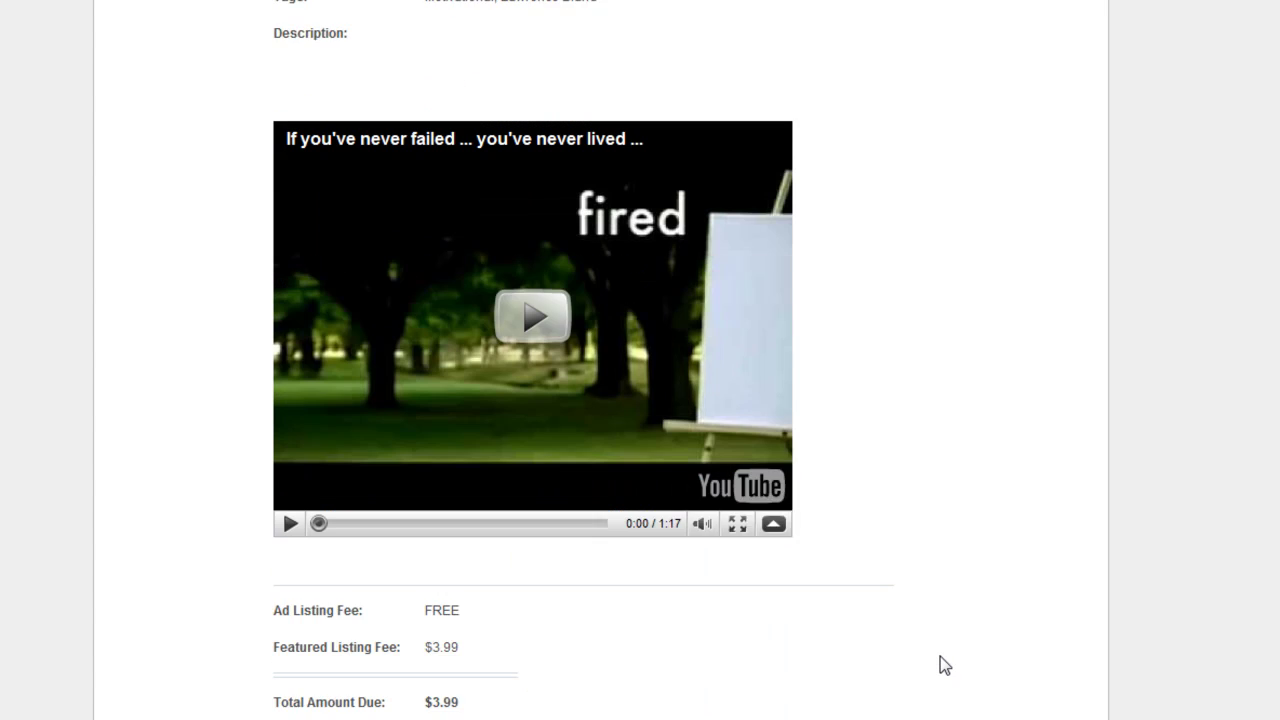
scroll(525, 471, up, 1)
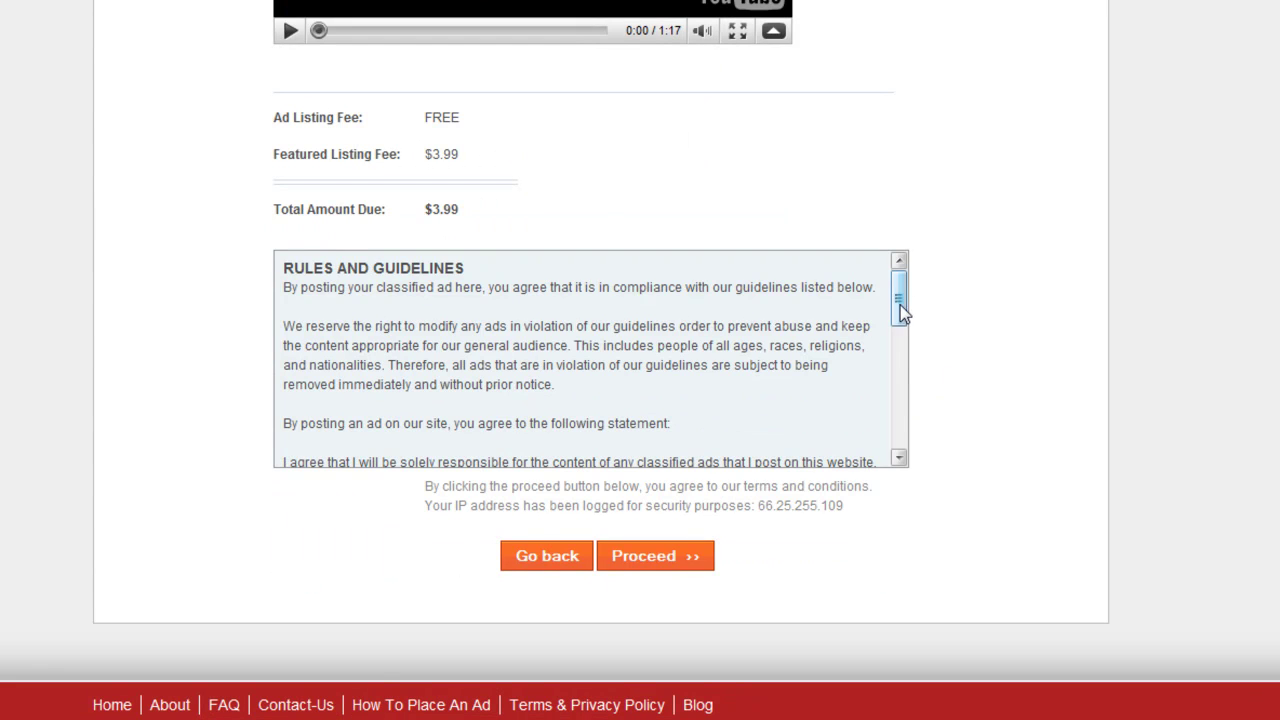
drag(899, 303, 891, 443)
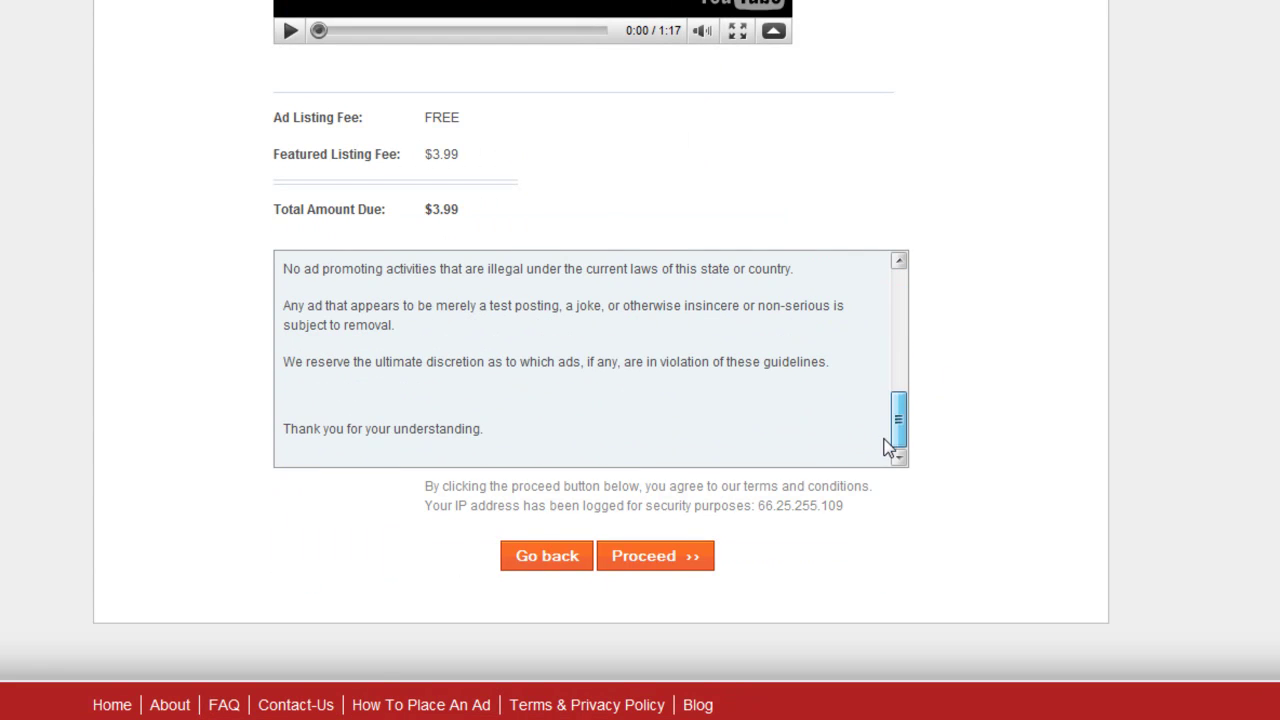
Accept the rules and proceed to publish the ad live
click(648, 562)
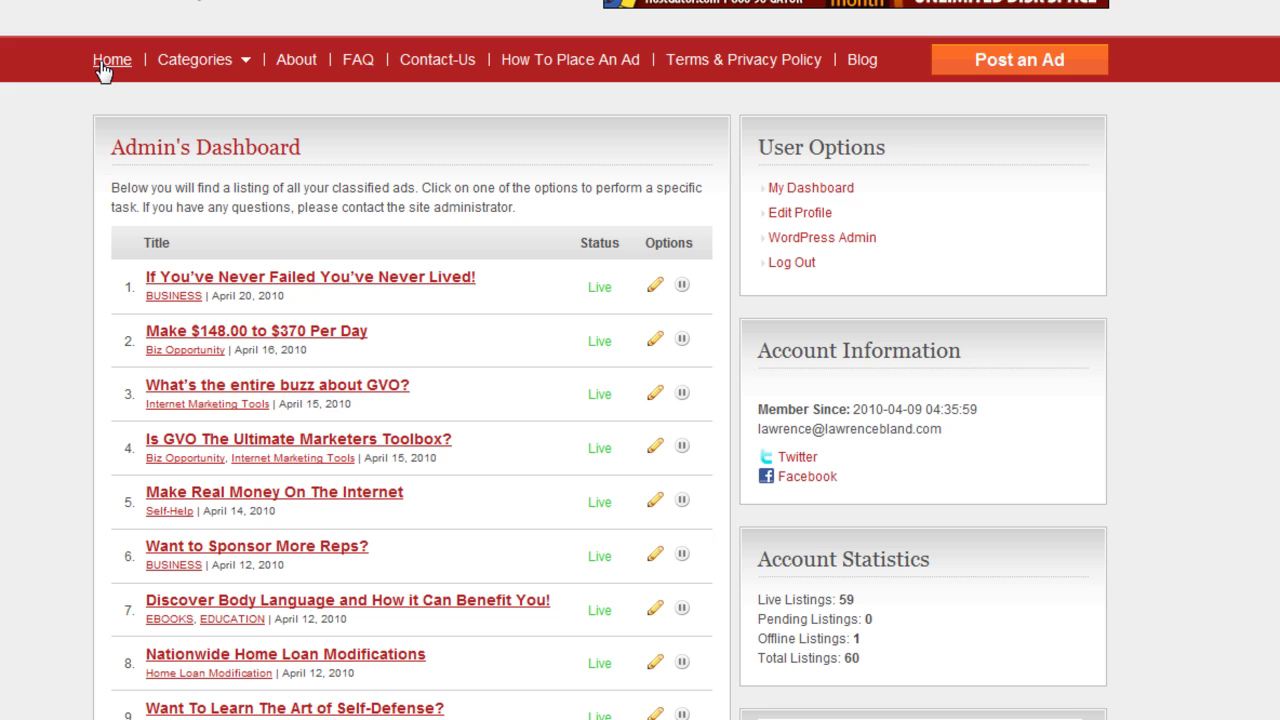
On the home page, advance the Featured Listings carousel until the new business ad appears
click(103, 62)
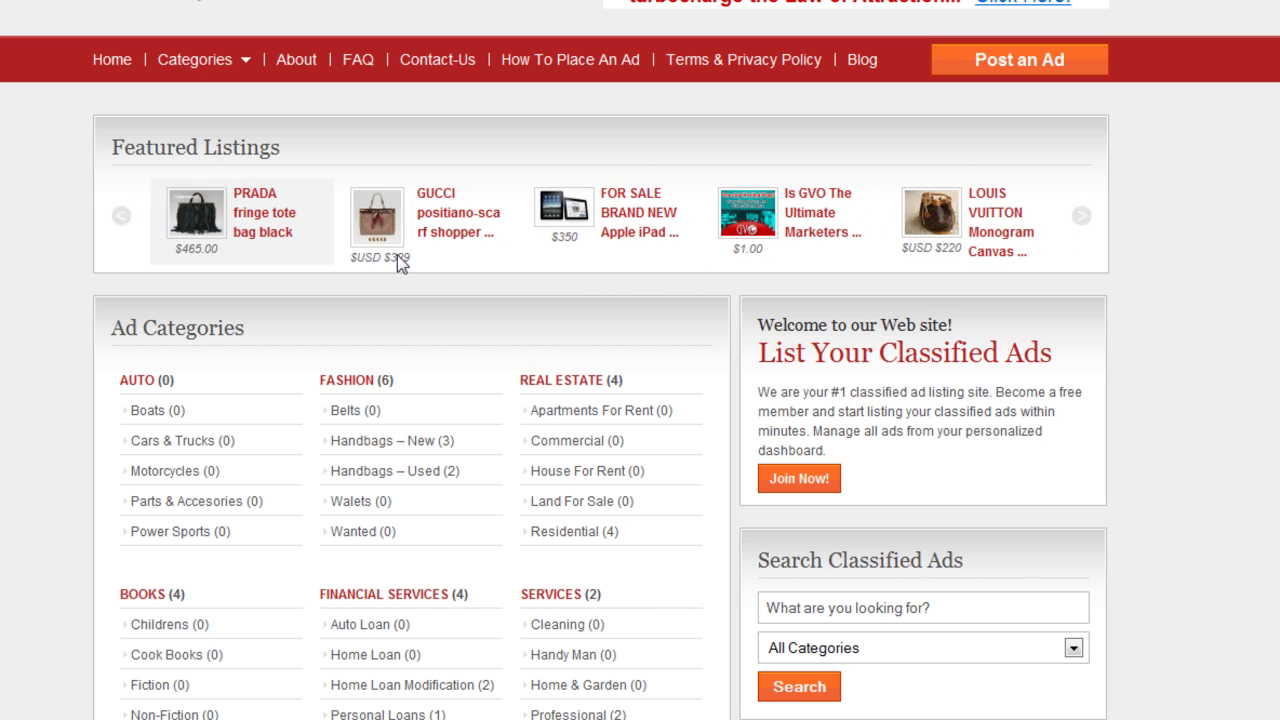
drag(892, 209, 785, 195)
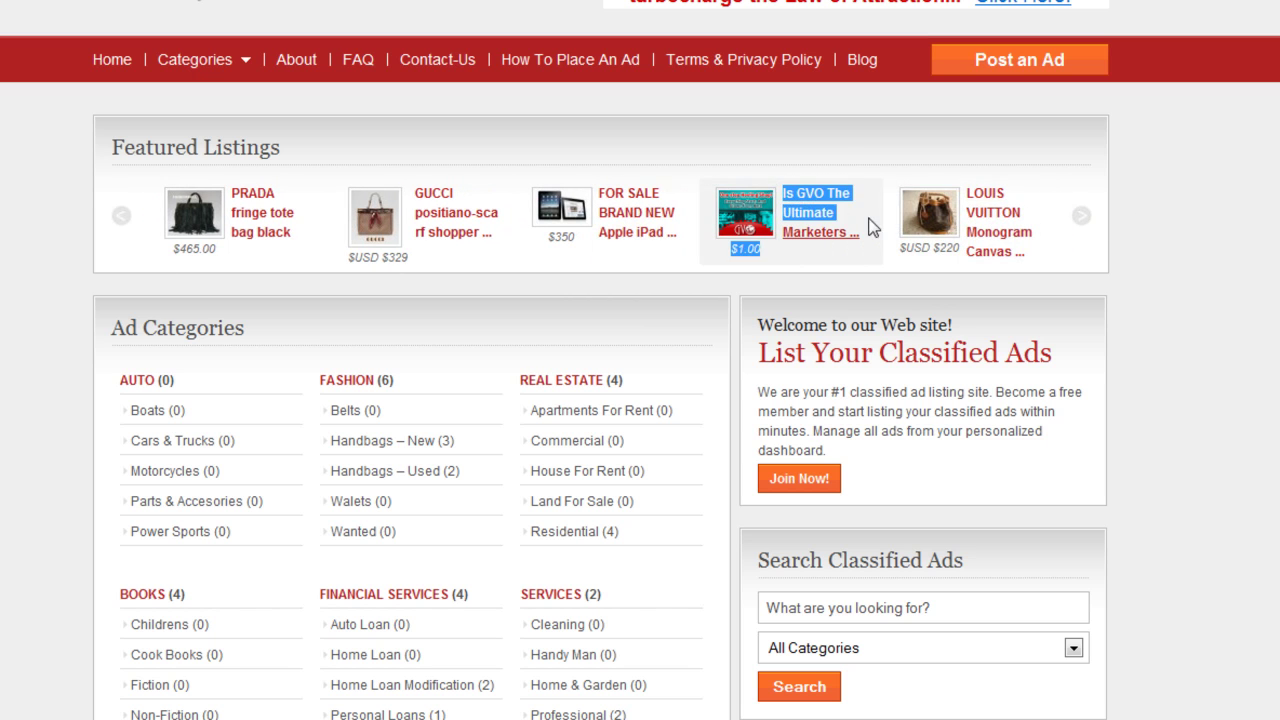
click(1082, 216)
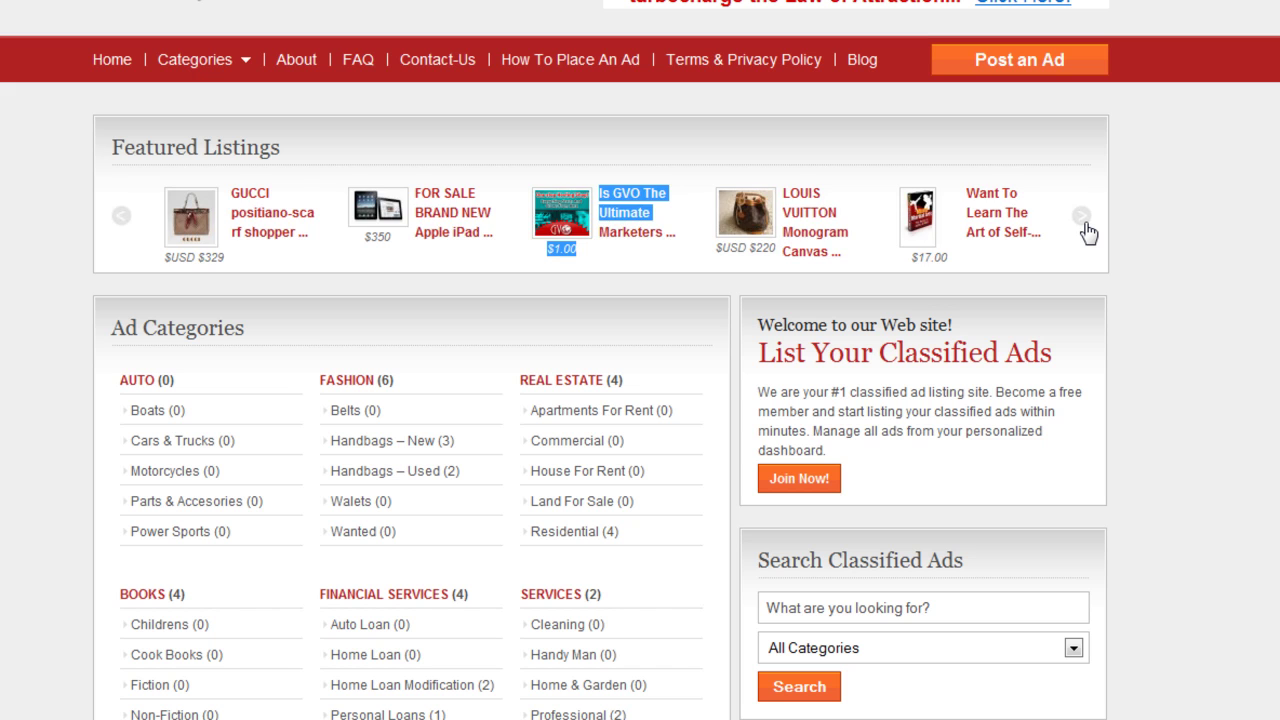
click(1082, 216)
click(1084, 222)
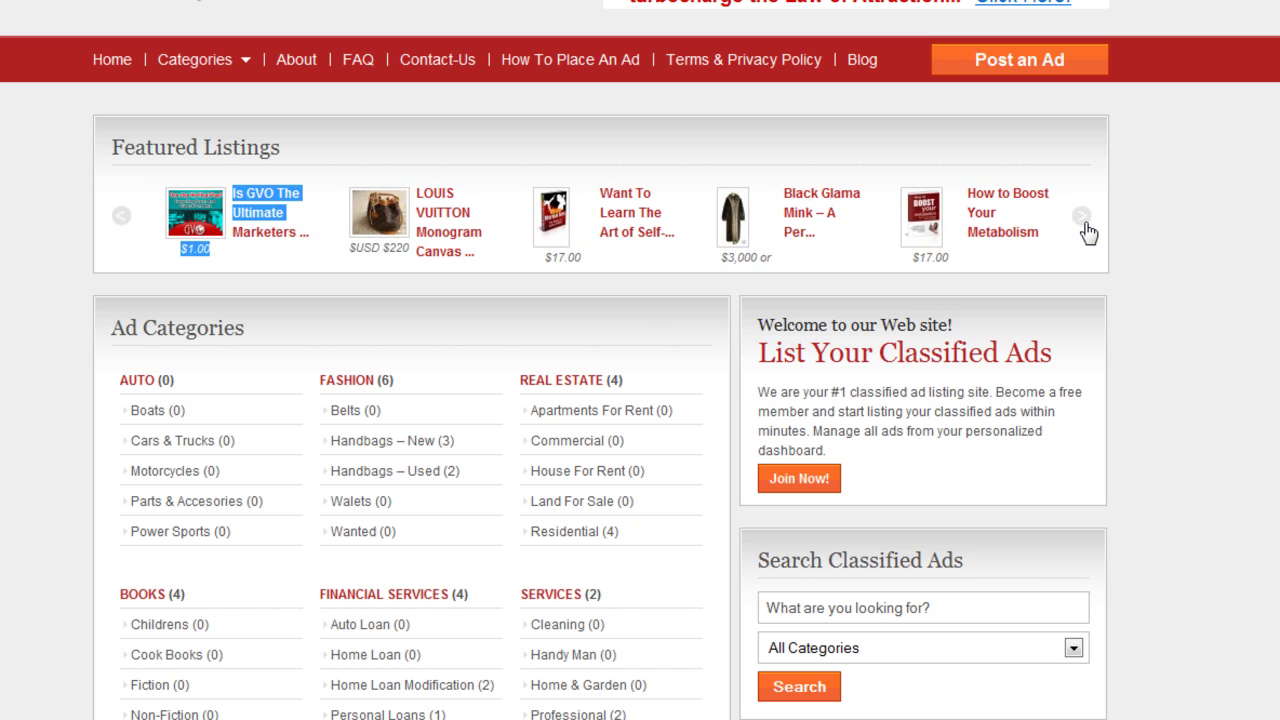
click(1084, 222)
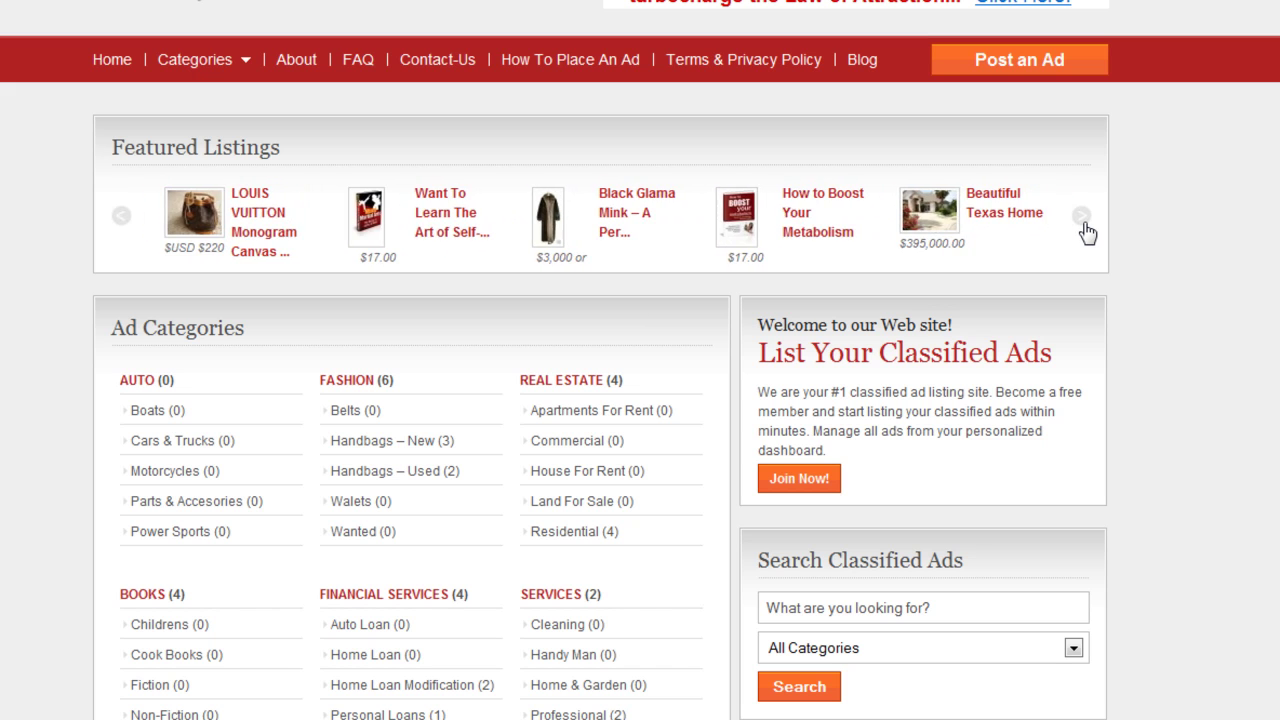
click(1084, 222)
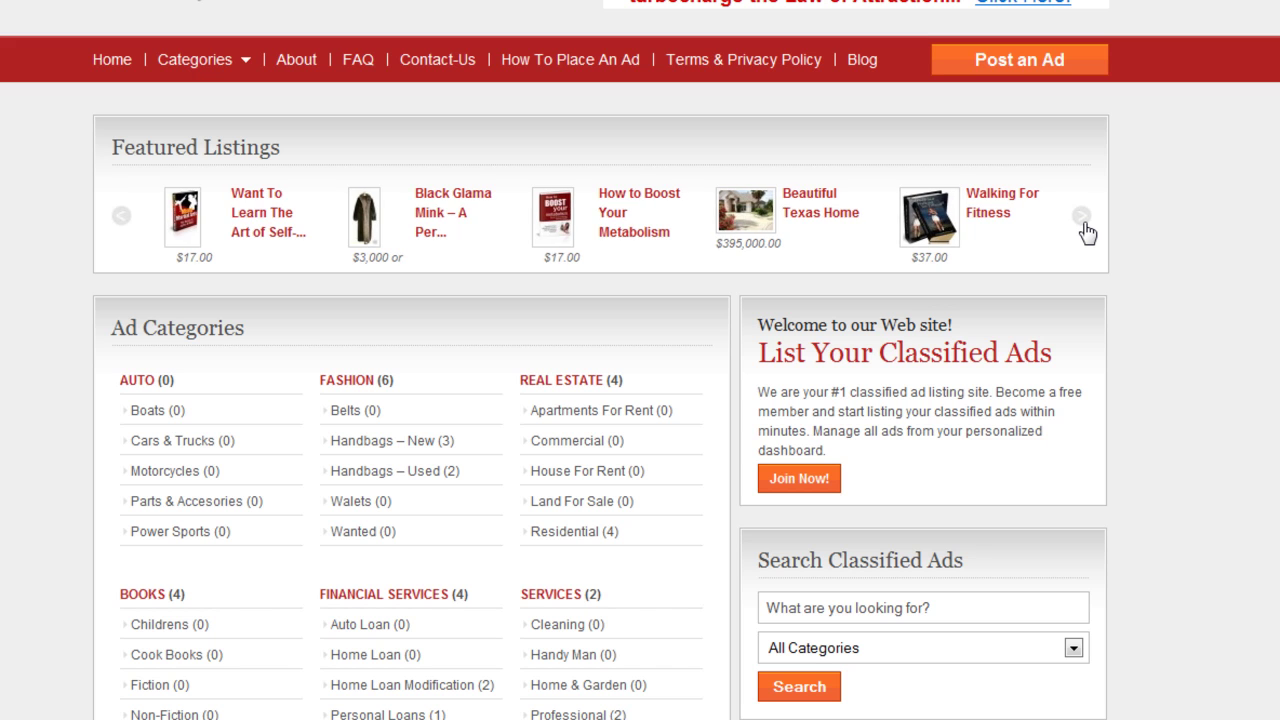
click(1084, 222)
click(1084, 222)
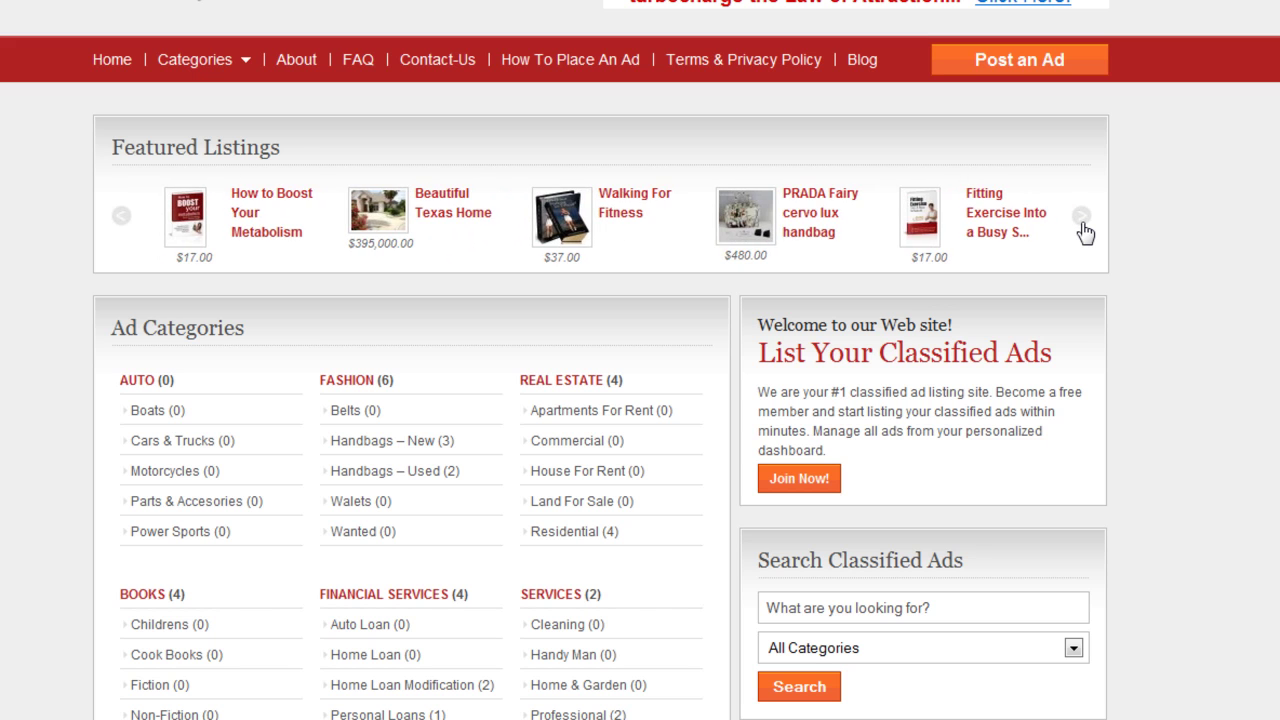
click(1084, 222)
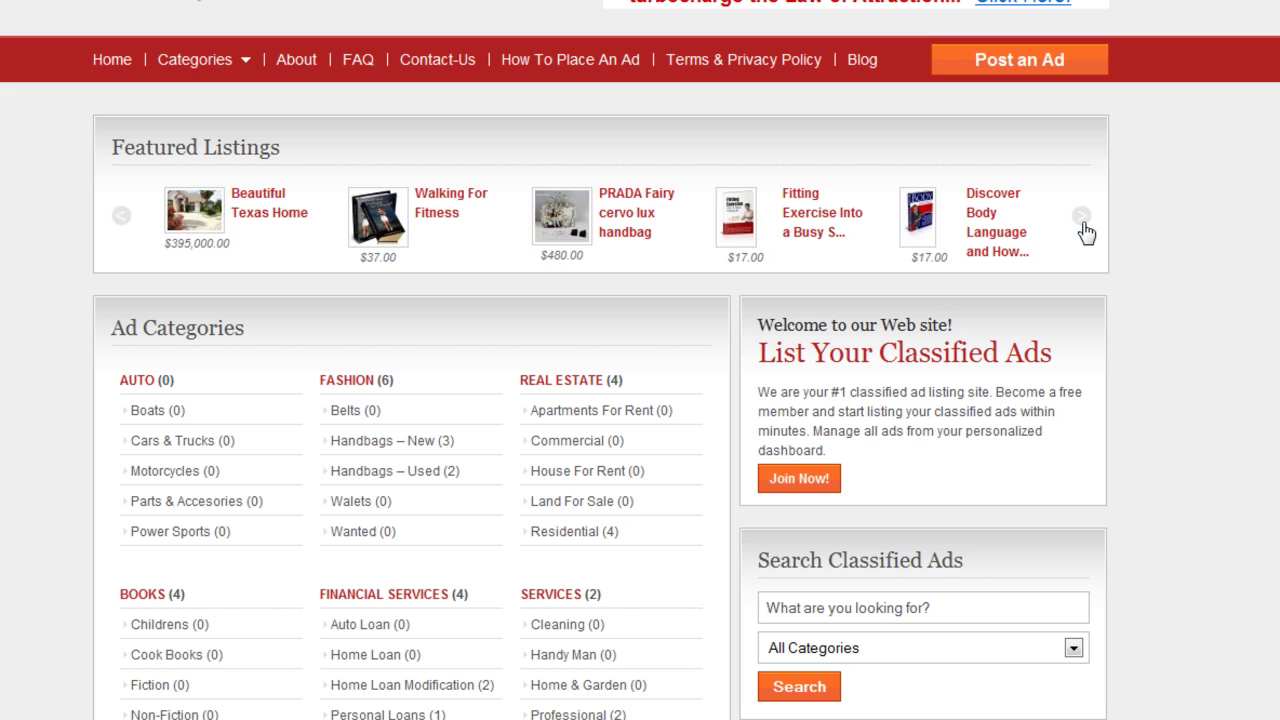
click(1085, 230)
click(1085, 230)
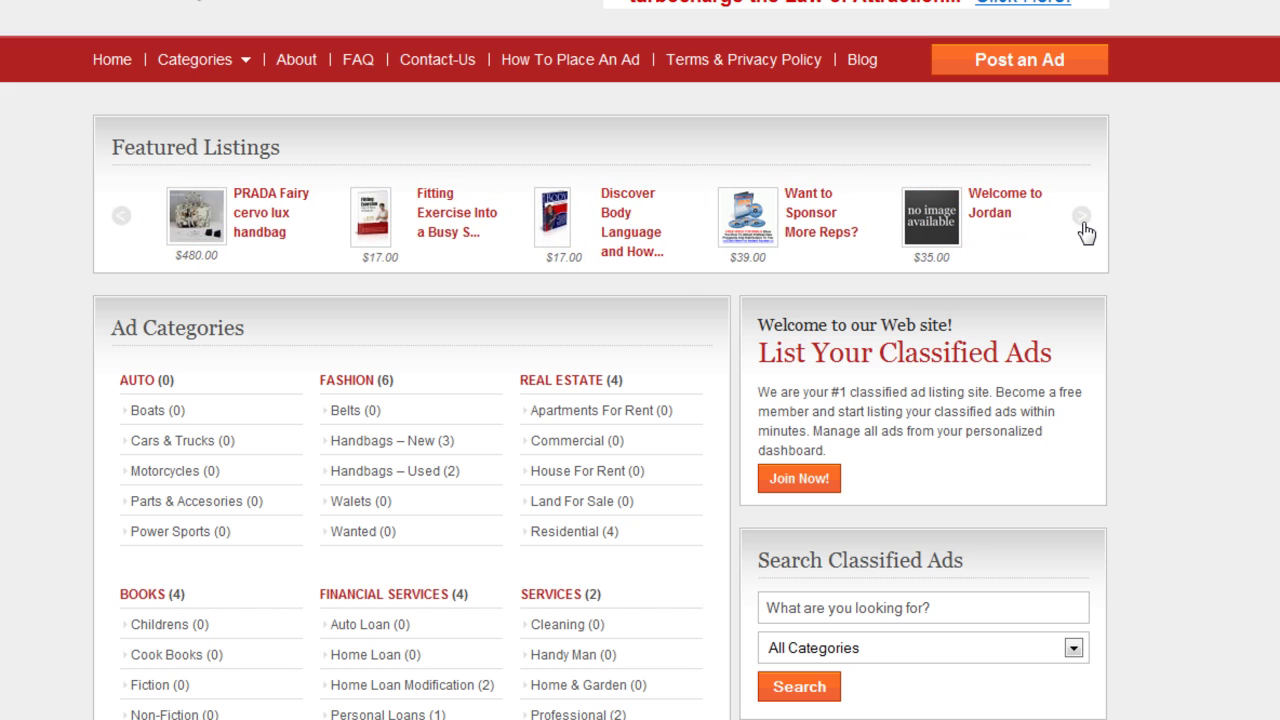
click(1085, 230)
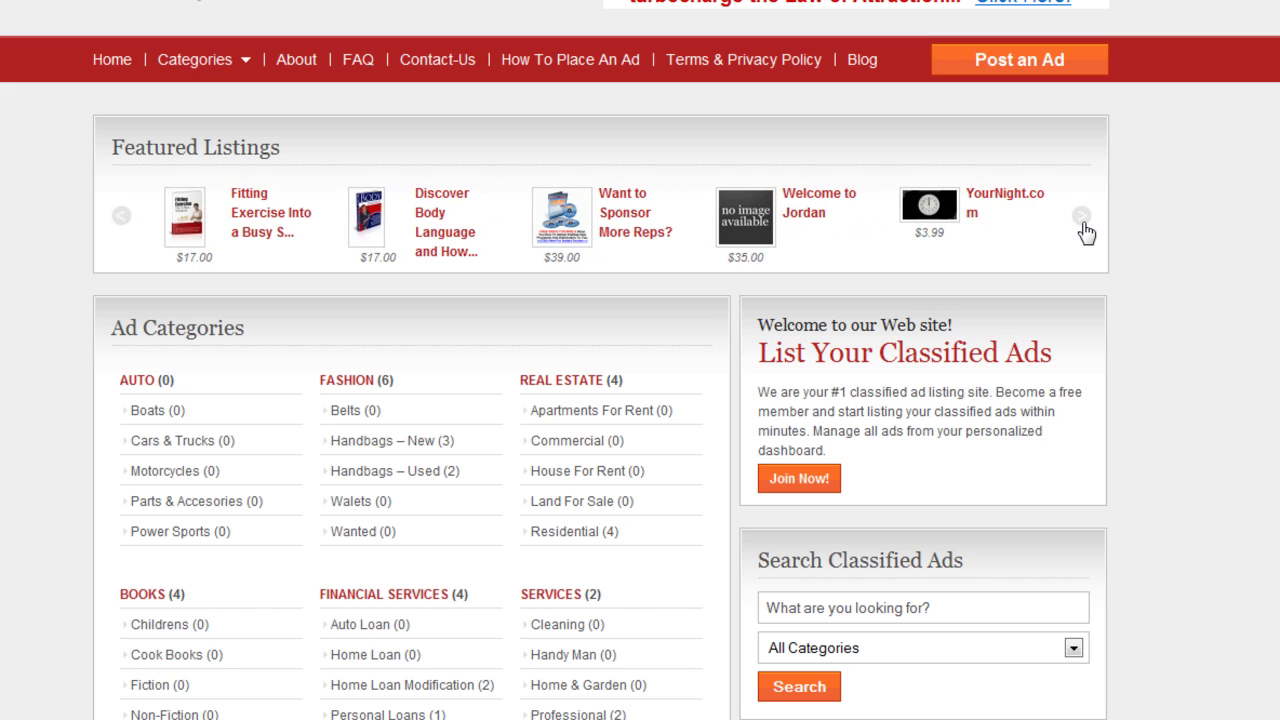
click(1085, 230)
click(1085, 230)
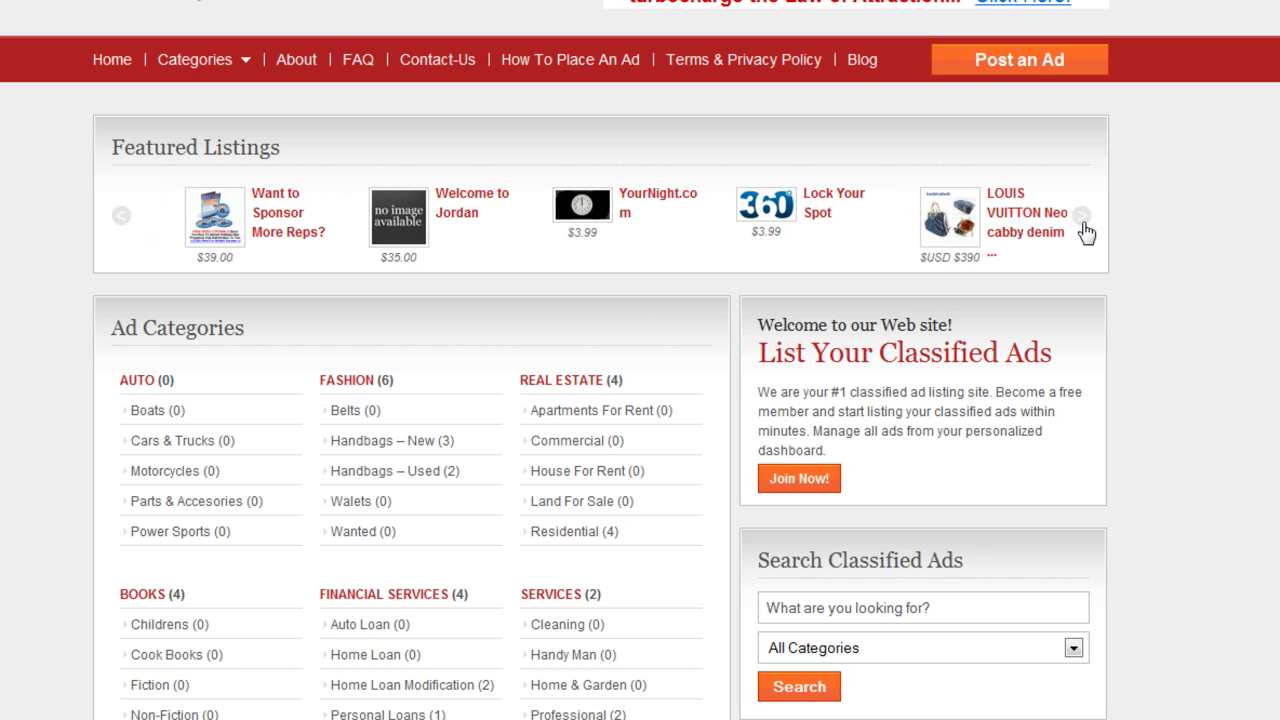
click(1085, 230)
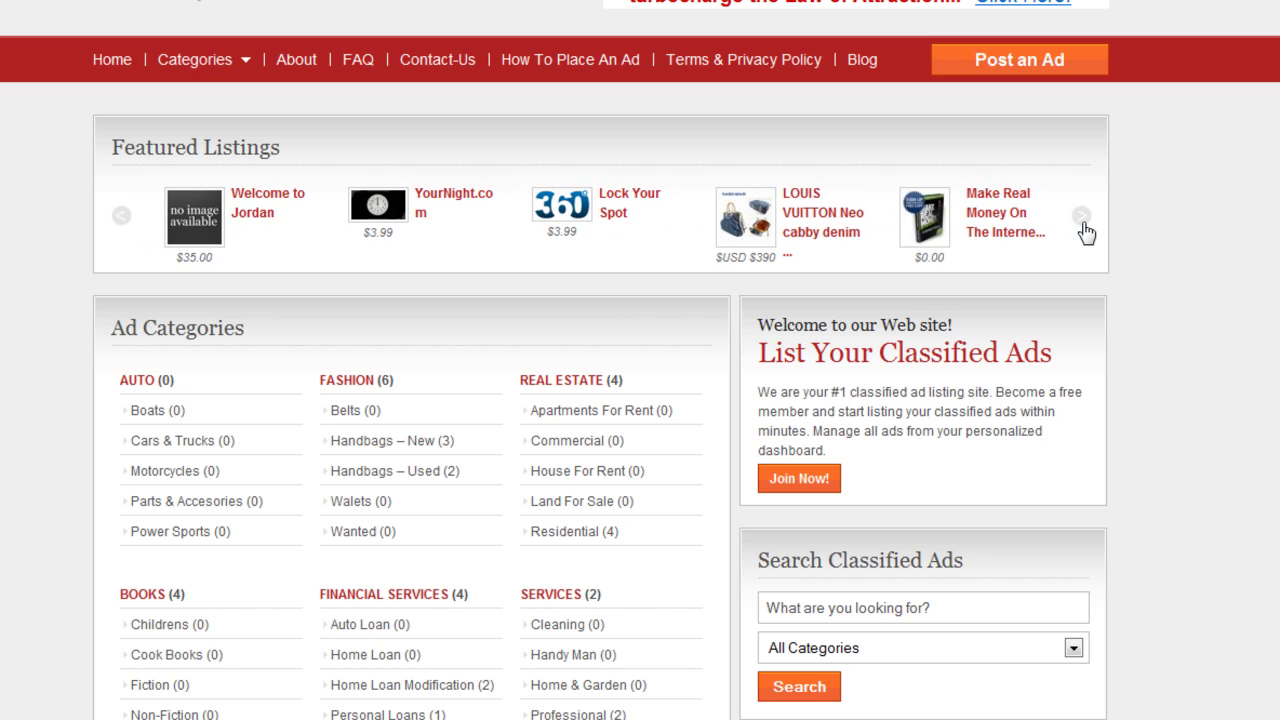
click(1085, 230)
click(1085, 230)
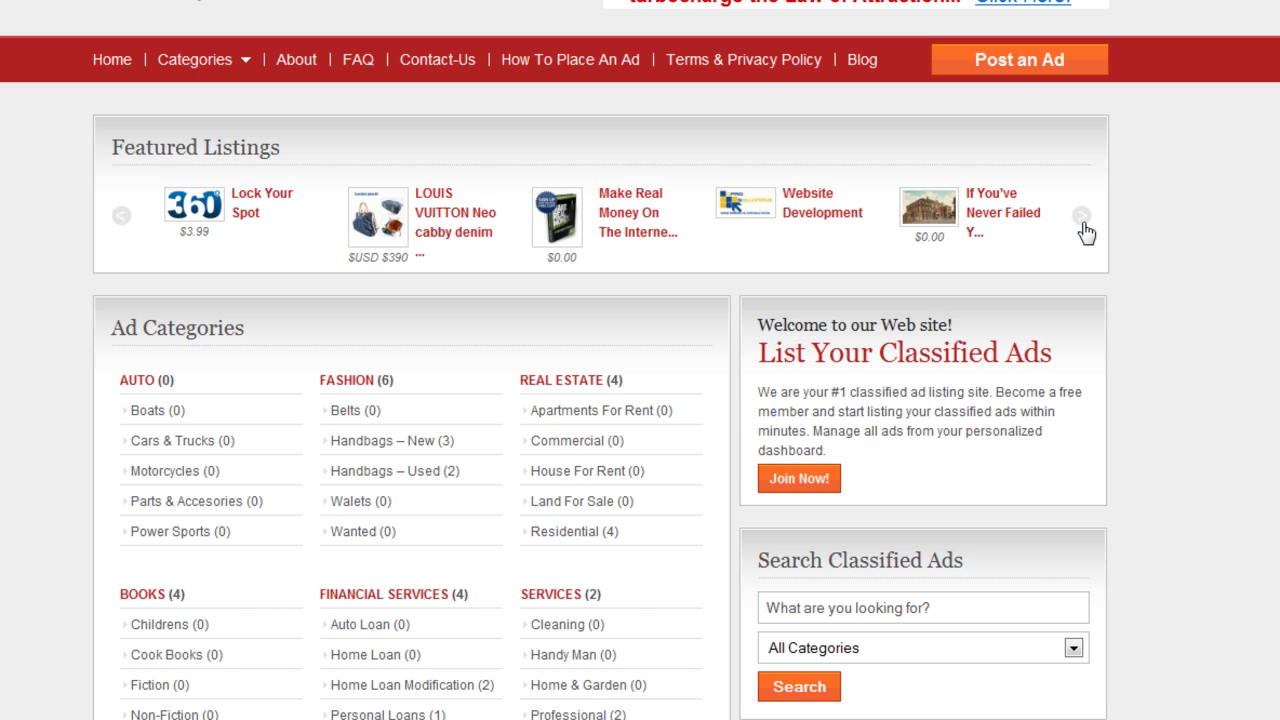
click(1085, 230)
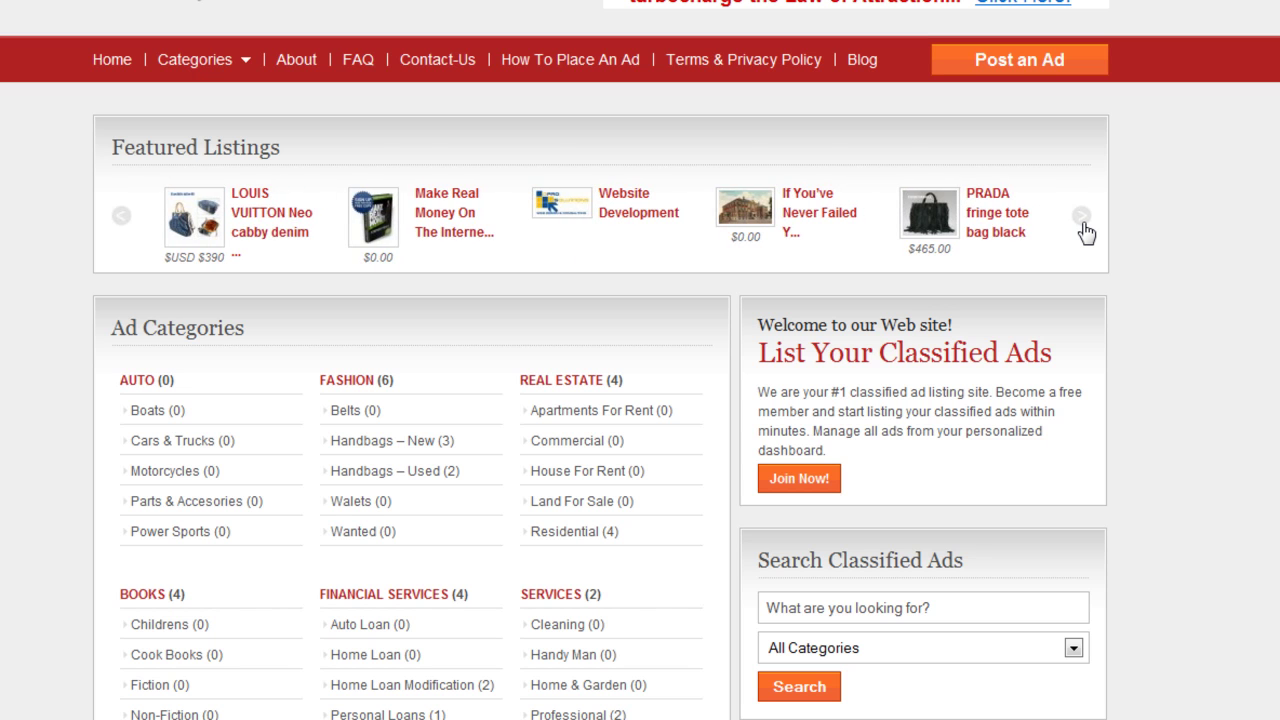
click(1085, 230)
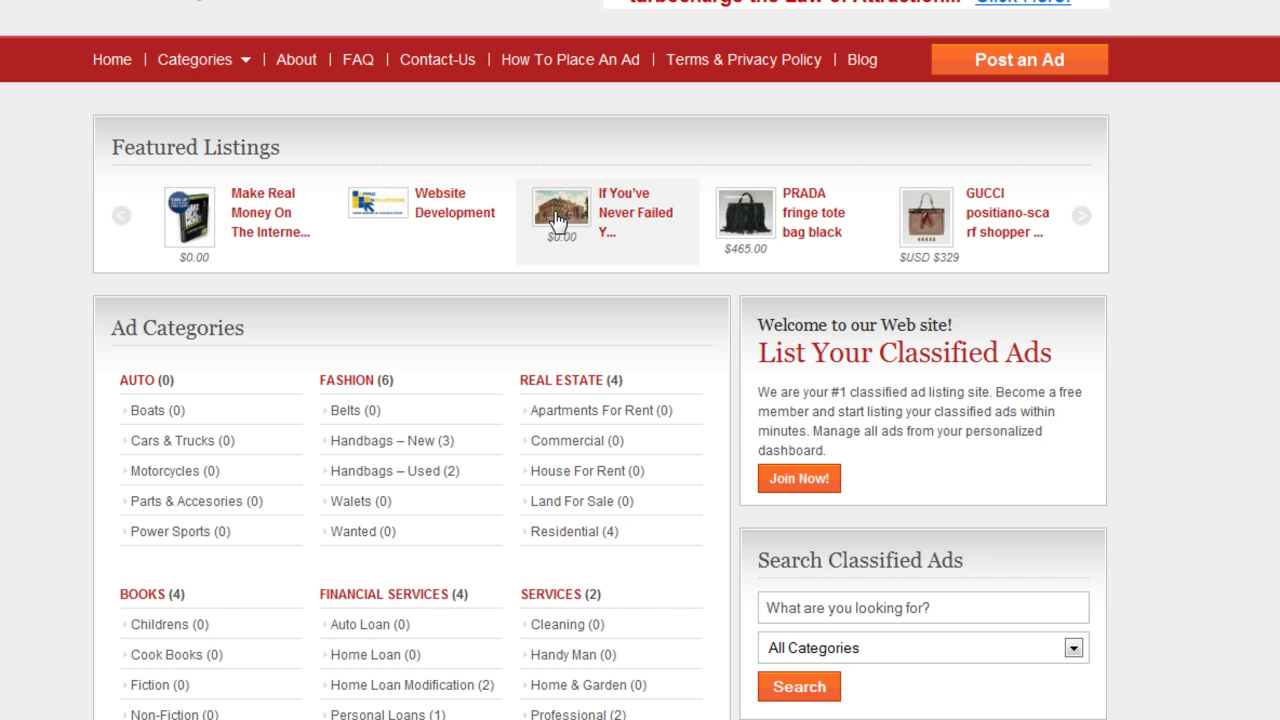
Scroll the home page to Just Listed, where 'If You've Never Failed You've Never Lived!' tops the list
scroll(342, 422, down, 7)
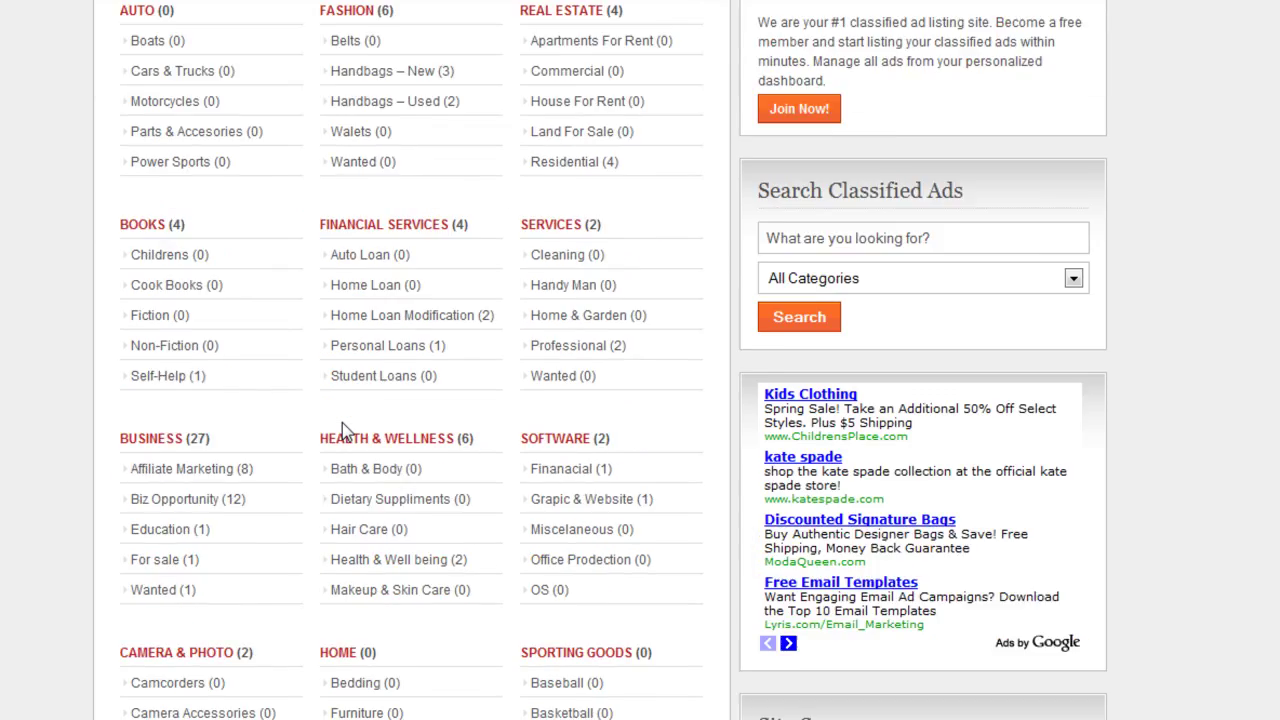
scroll(180, 423, up, 1)
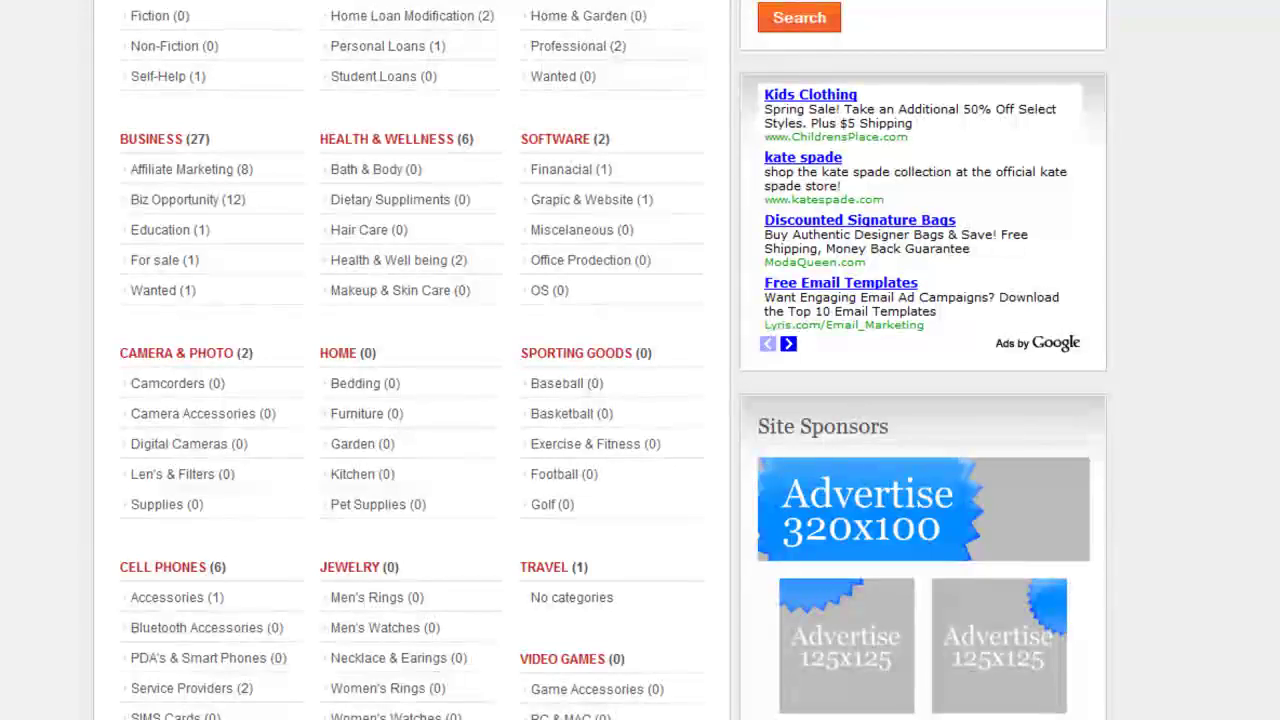
scroll(167, 347, down, 14)
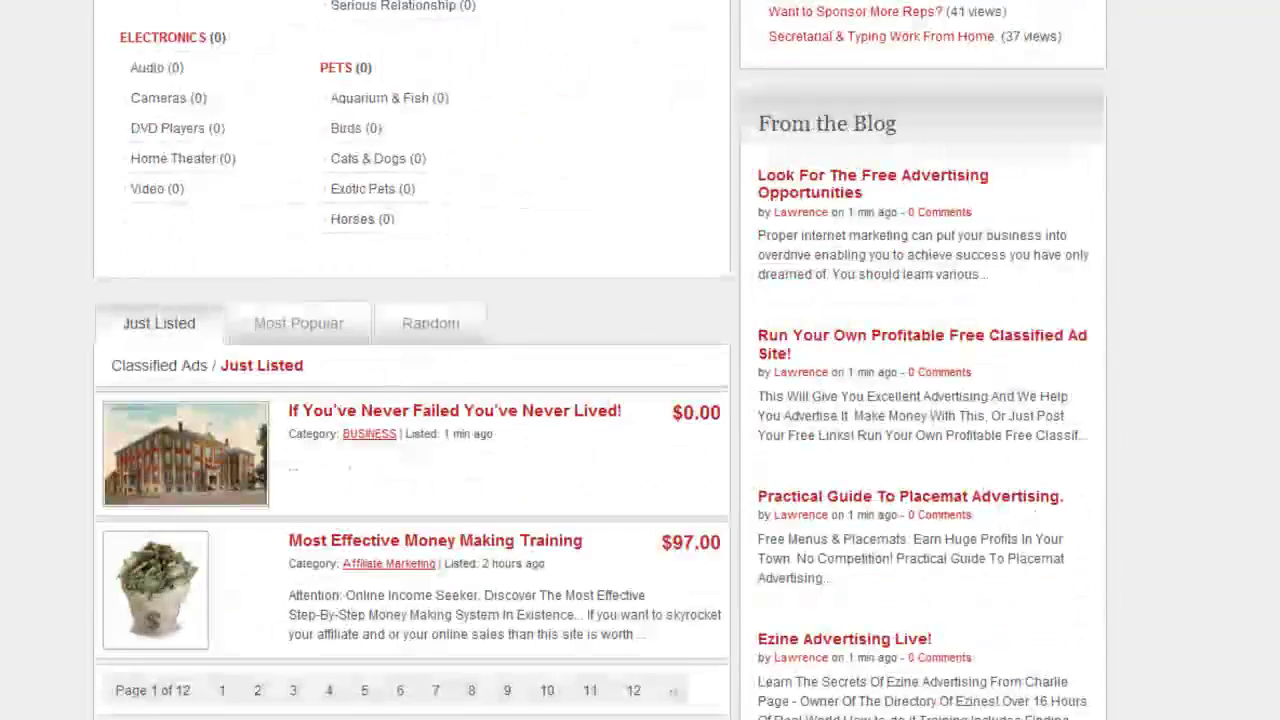
scroll(251, 232, up, 2)
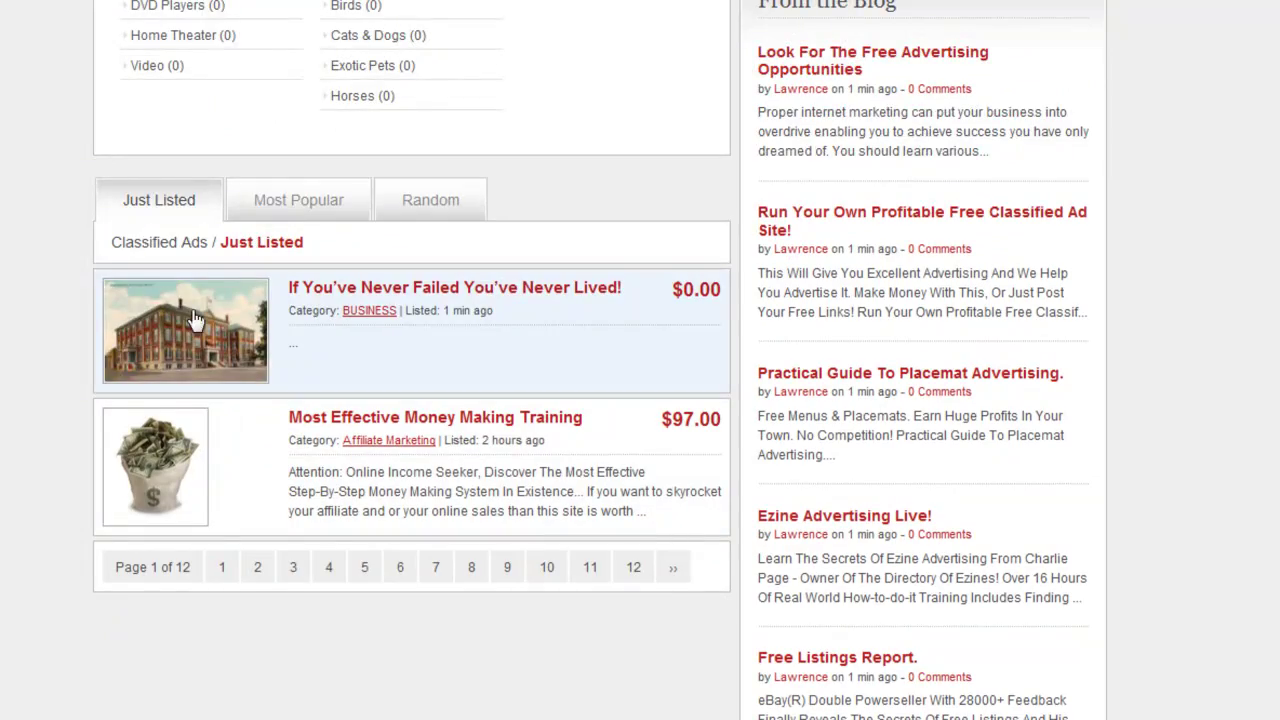
Open the 'If You've Never Failed You've Never Lived!' ad and play its YouTube video, pausing at 0:08
click(398, 292)
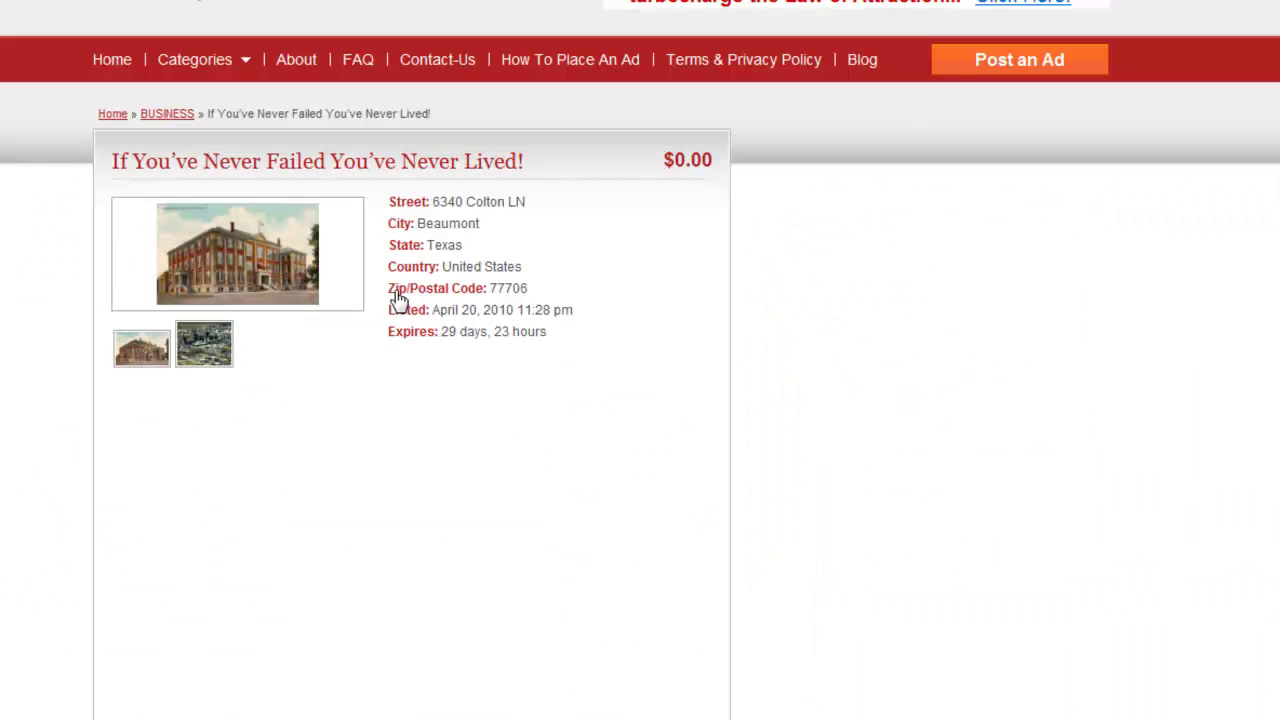
scroll(395, 355, down, 2)
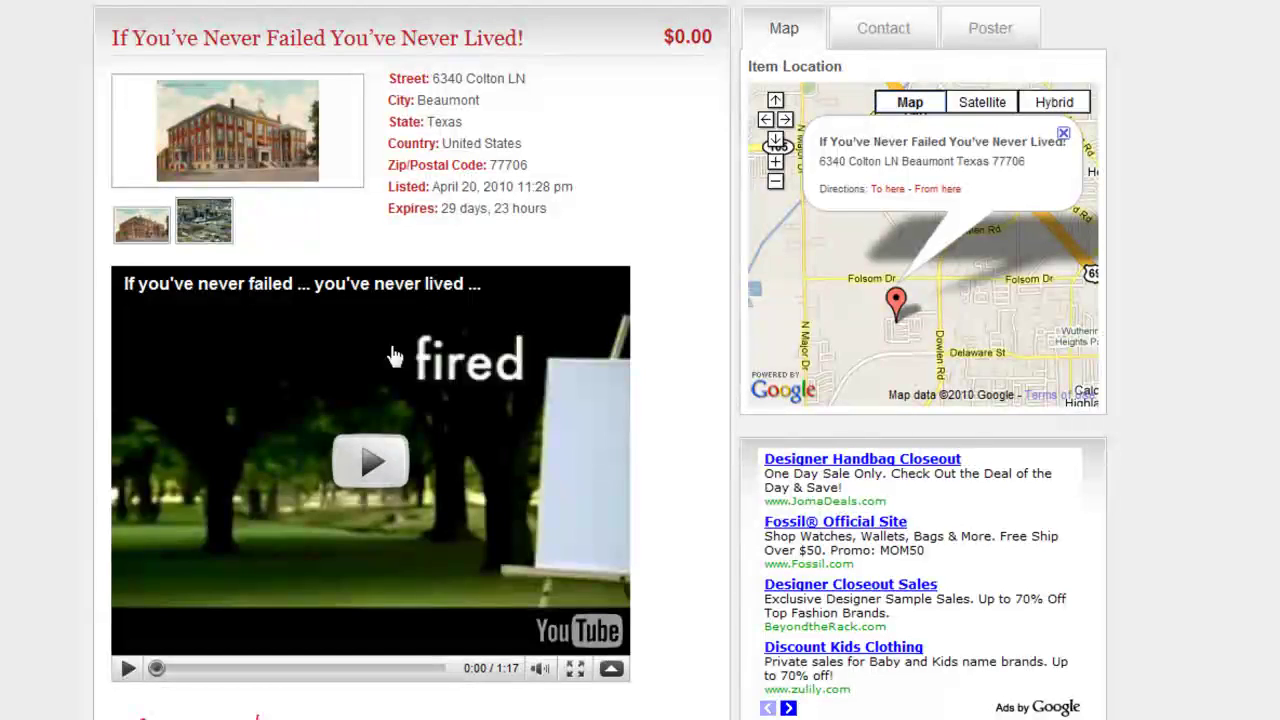
click(368, 460)
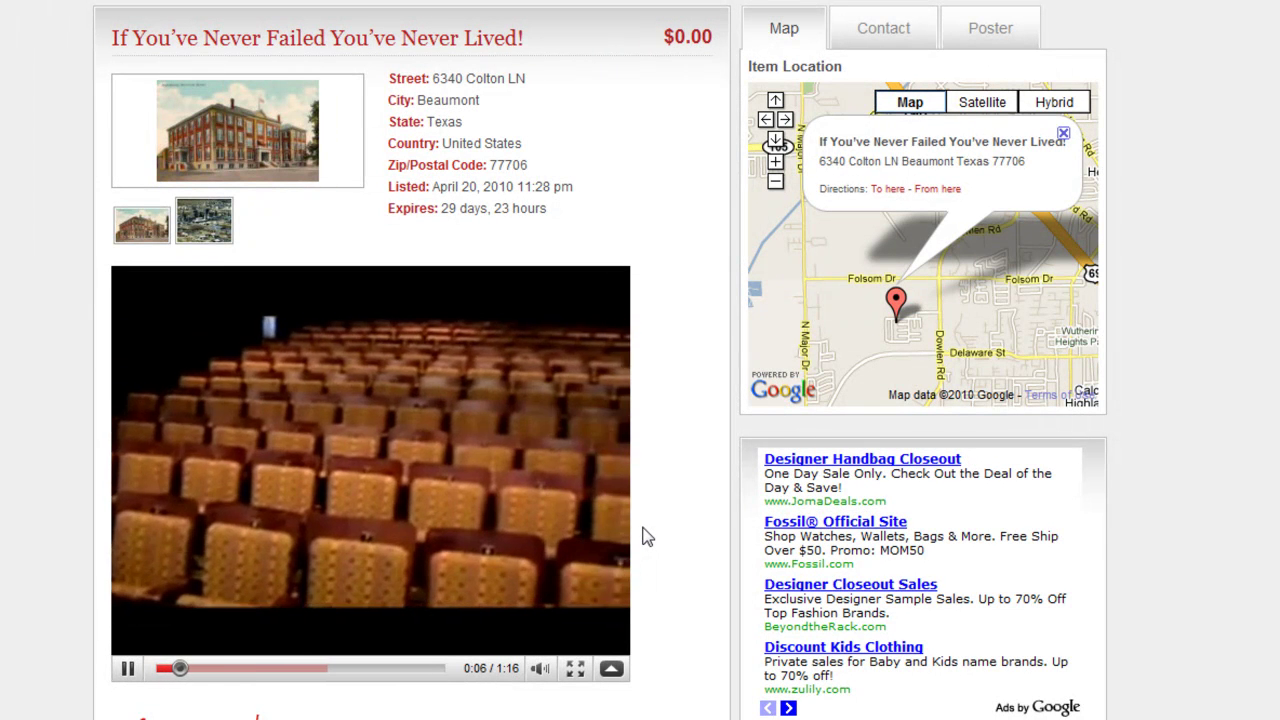
click(128, 668)
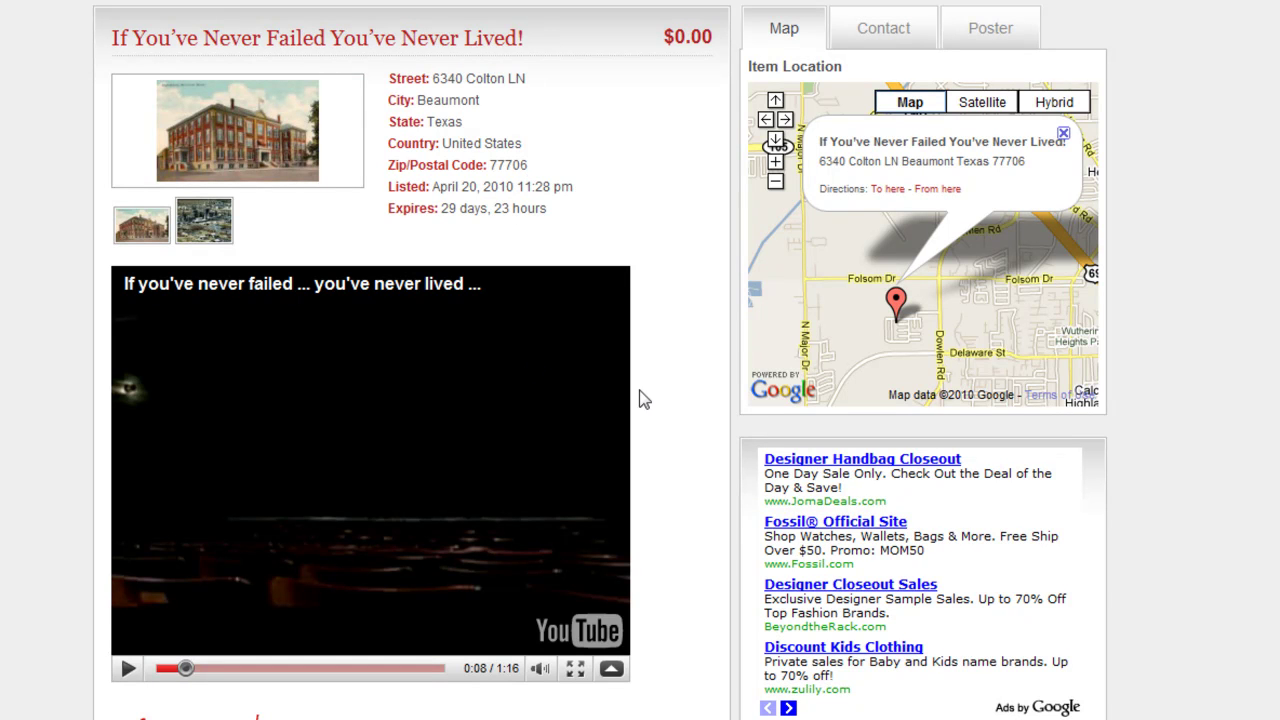
View the ad's Contact tab form, then its Poster tab information
scroll(687, 421, down, 4)
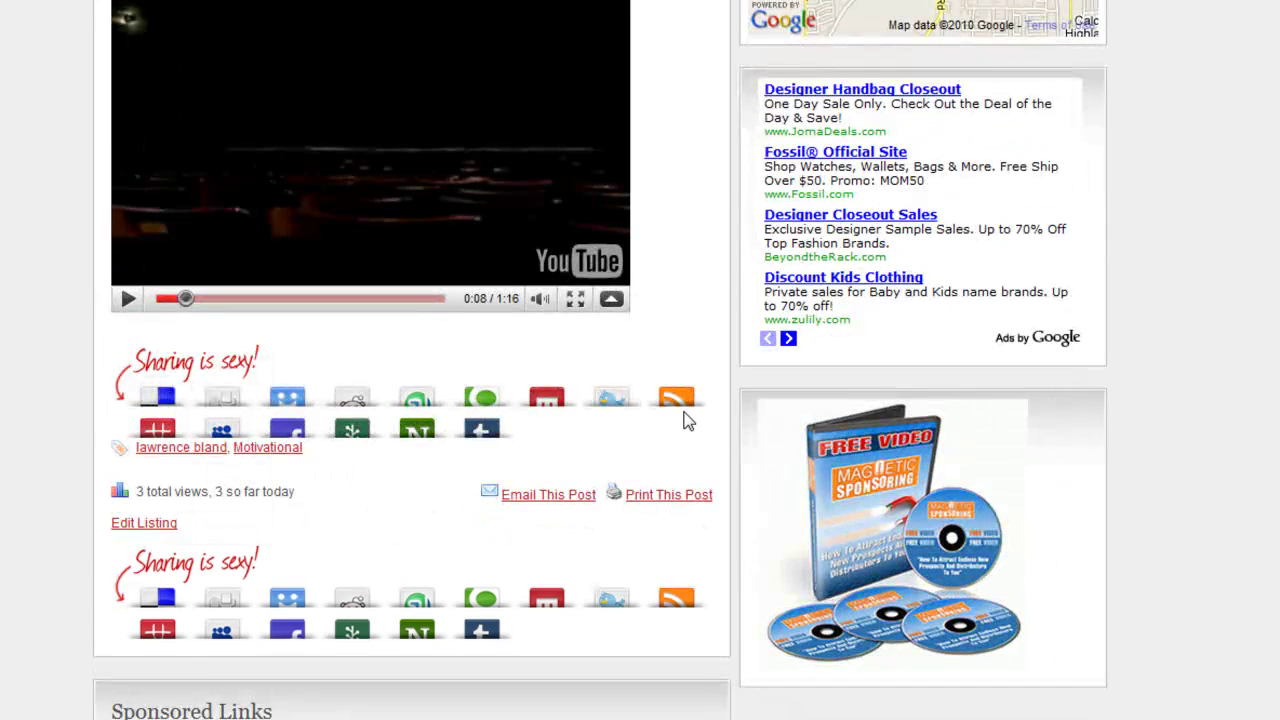
scroll(687, 421, up, 5)
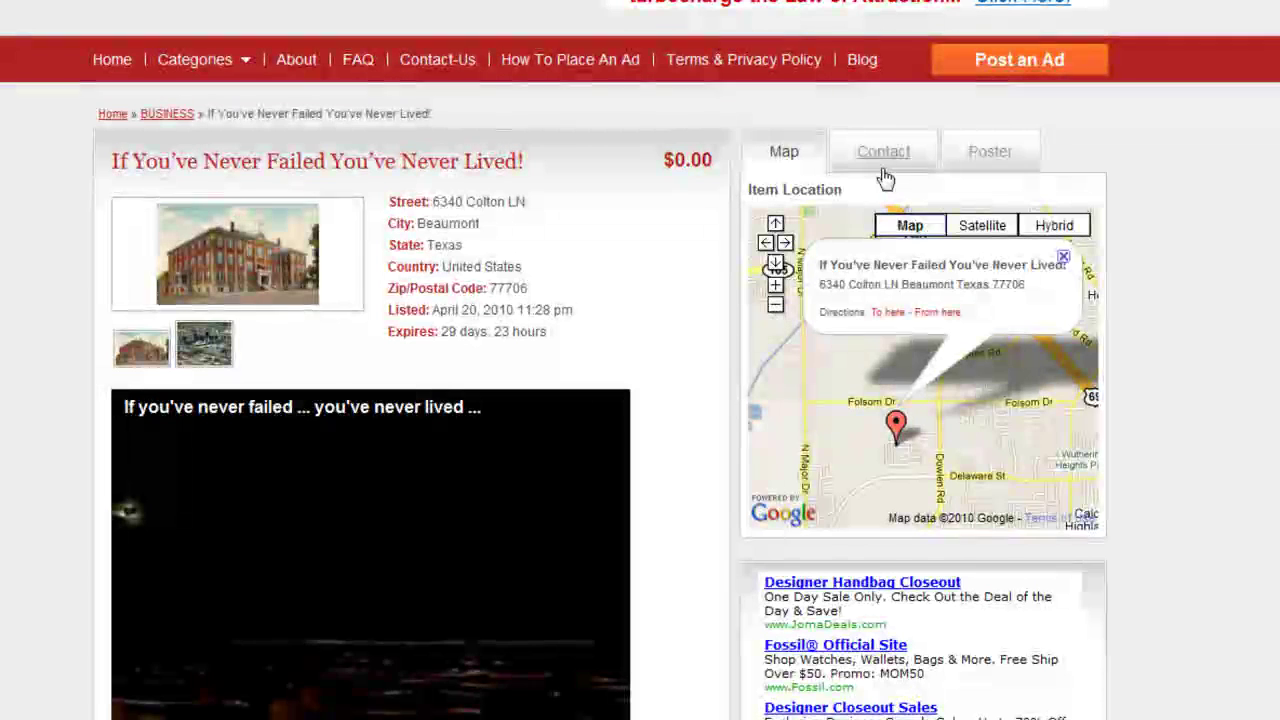
click(868, 162)
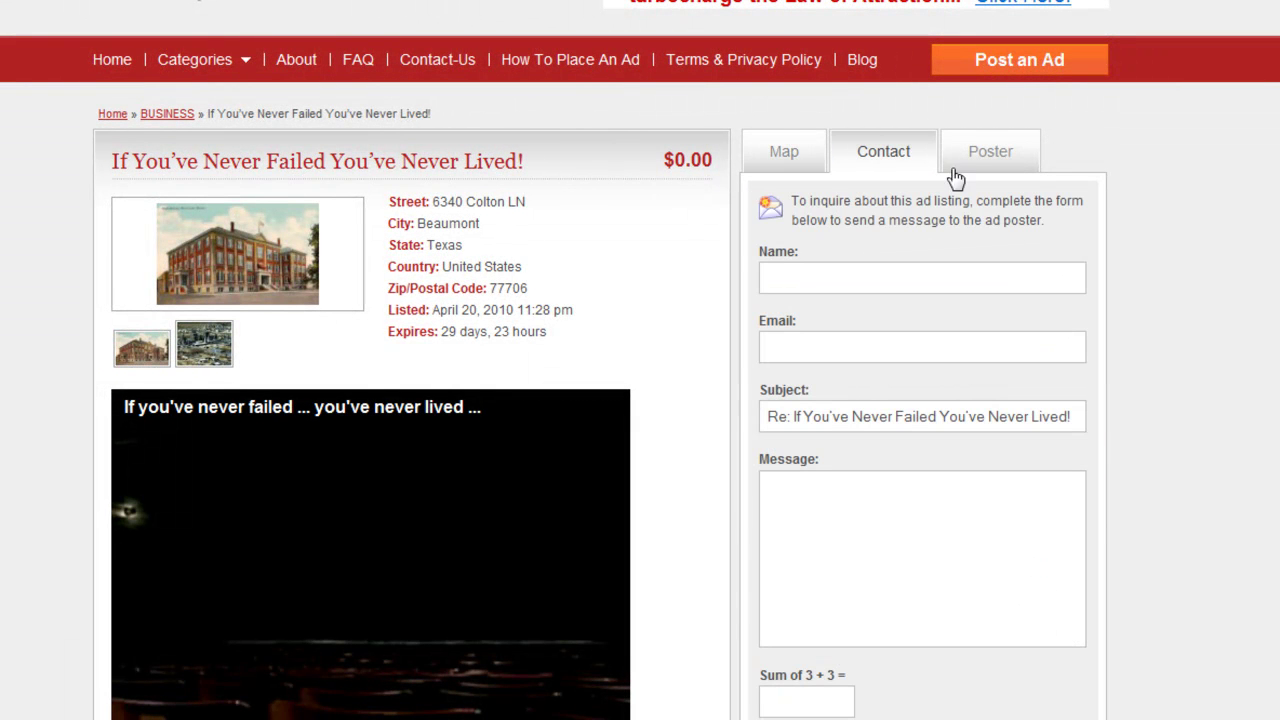
click(990, 156)
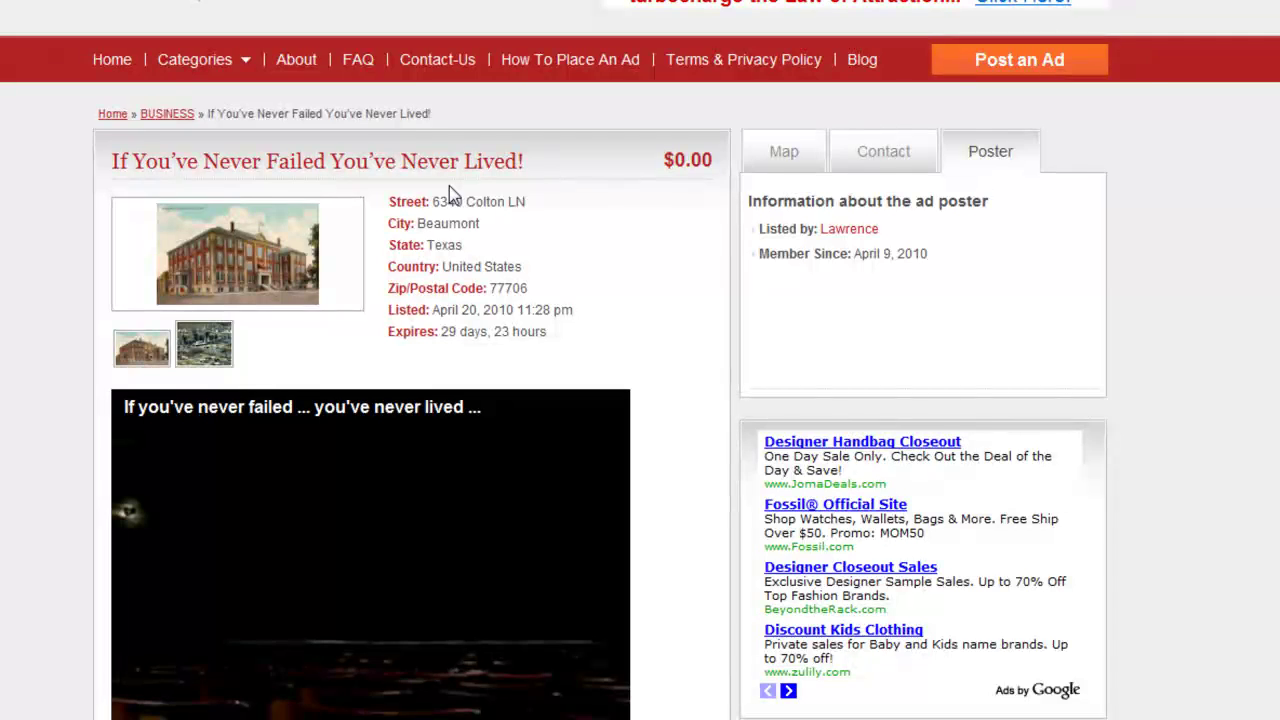
Check the empty Leave a Reply comment box below the ad, then return to the top
scroll(449, 190, down, 3)
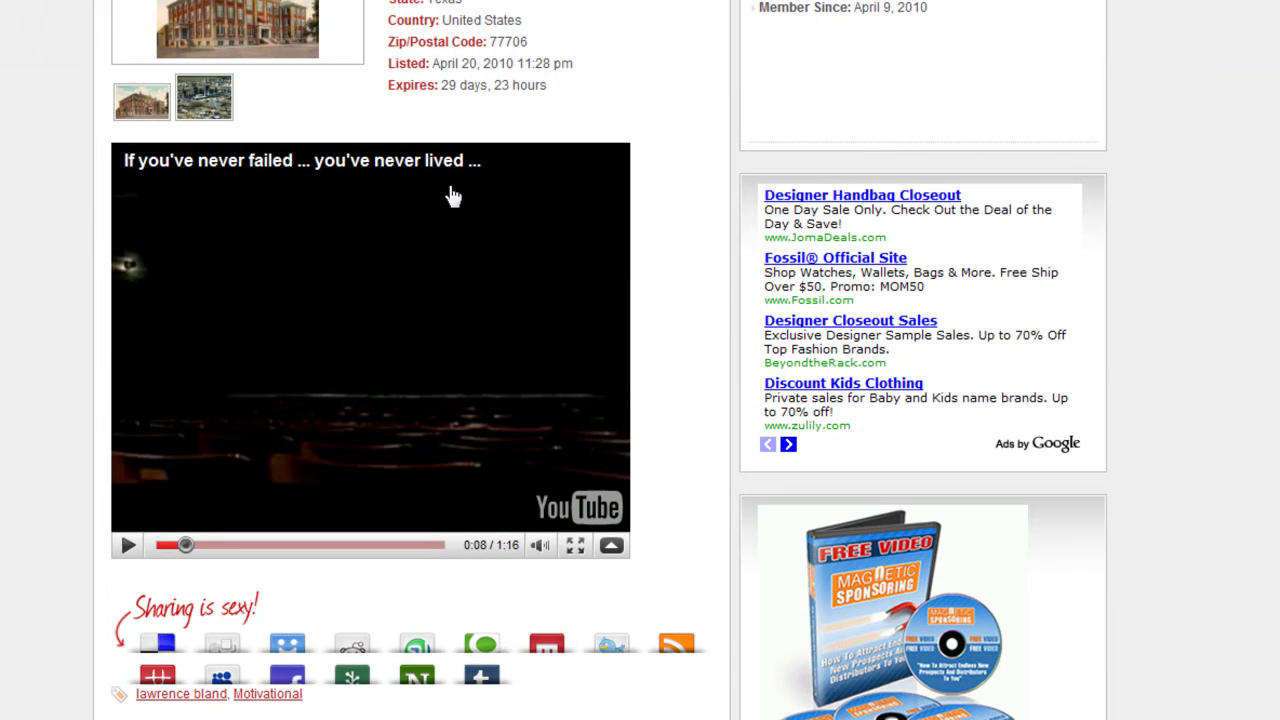
scroll(54, 400, down, 6)
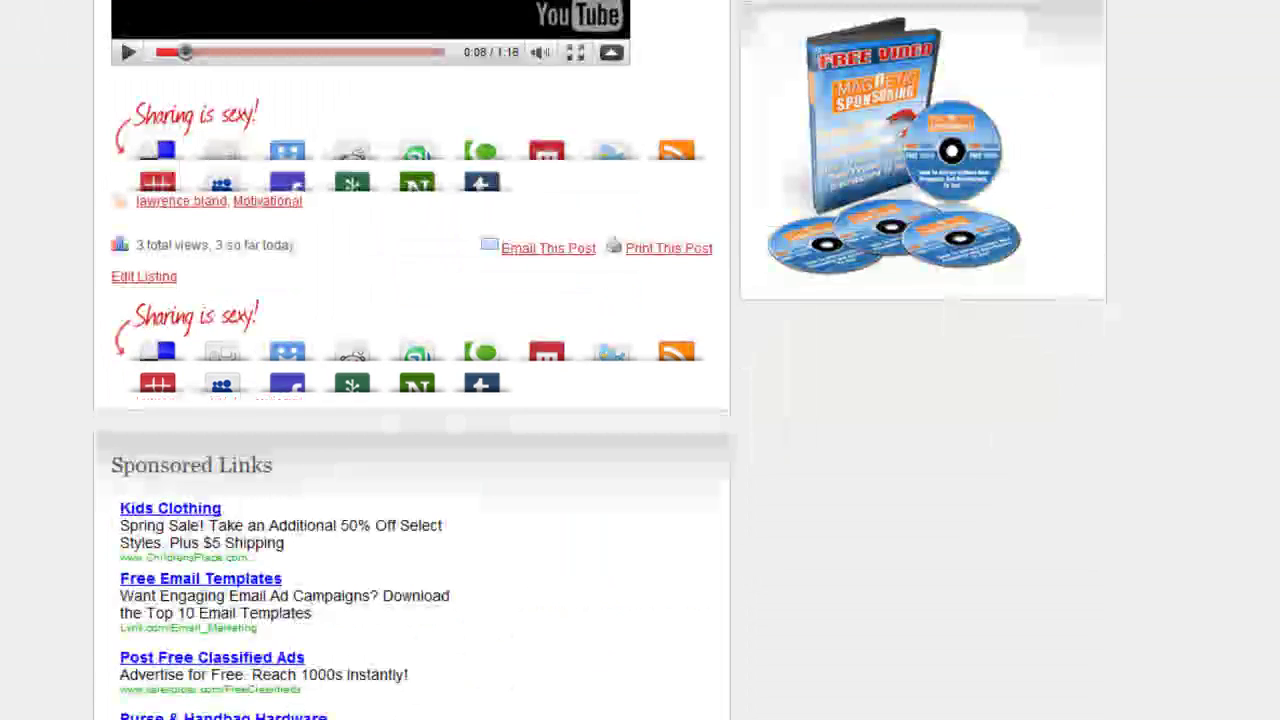
scroll(11, 457, down, 8)
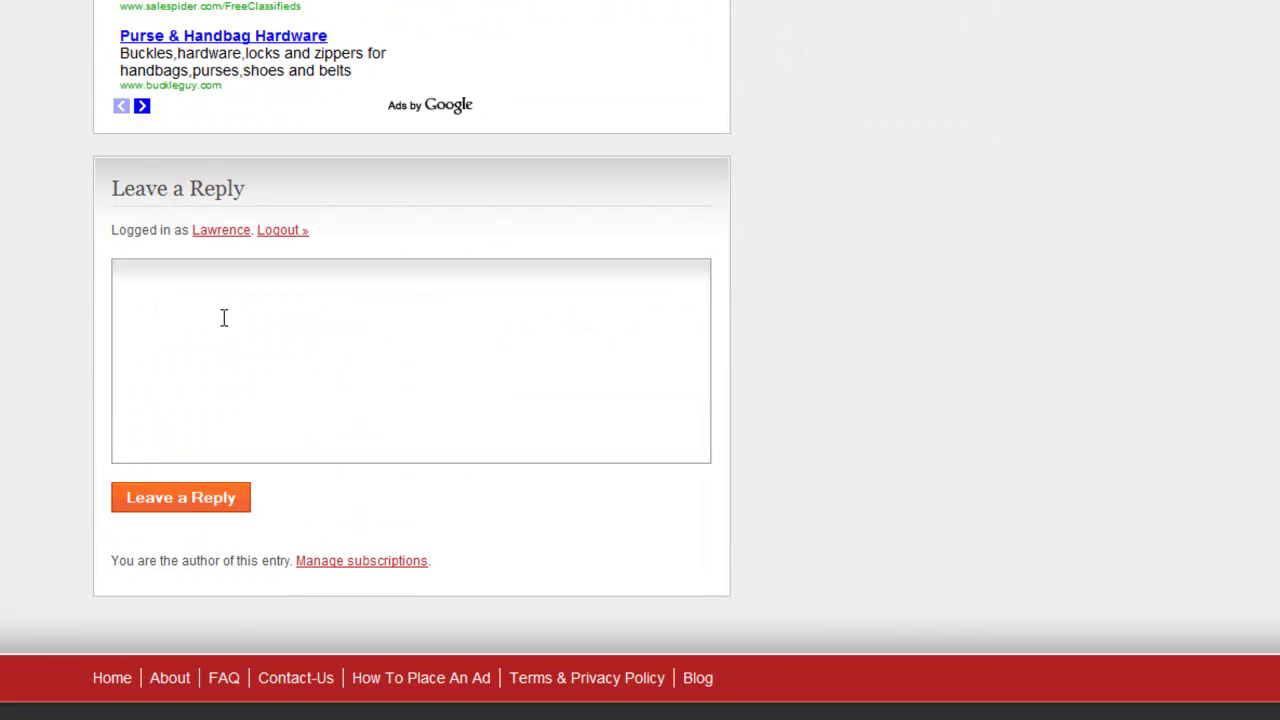
click(221, 318)
scroll(305, 380, up, 1)
scroll(305, 380, up, 9)
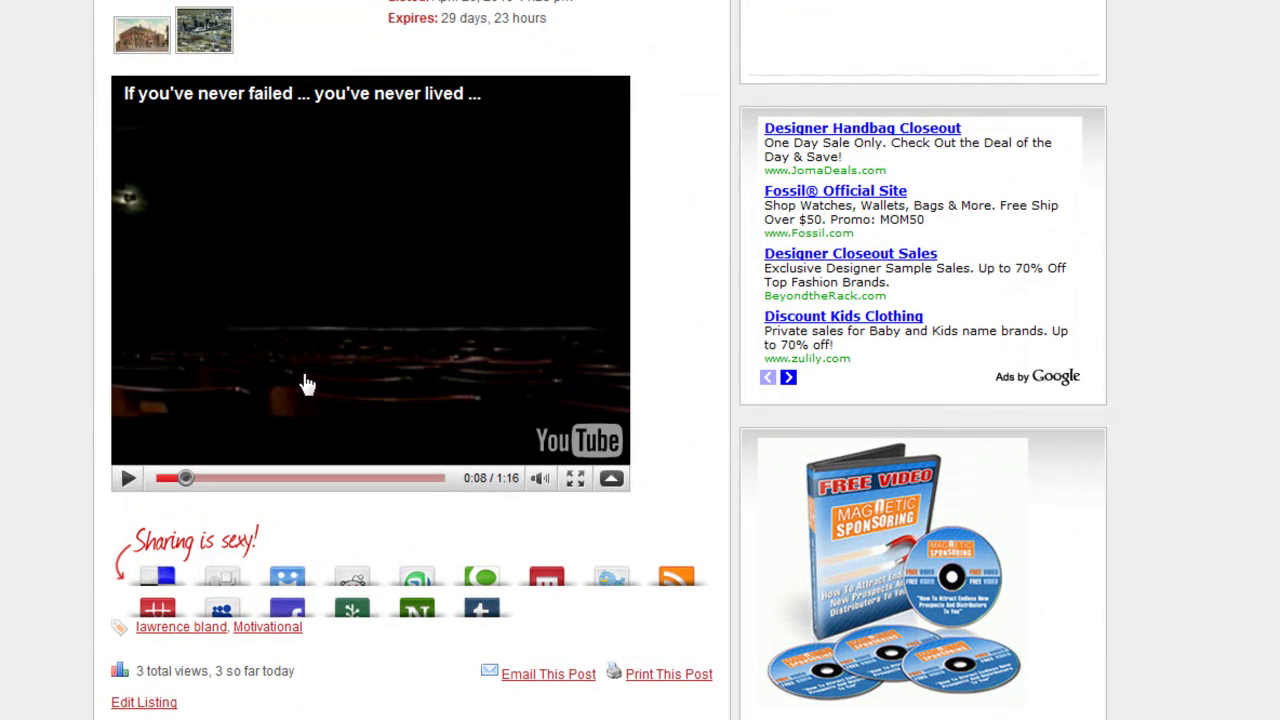
scroll(1154, 161, up, 3)
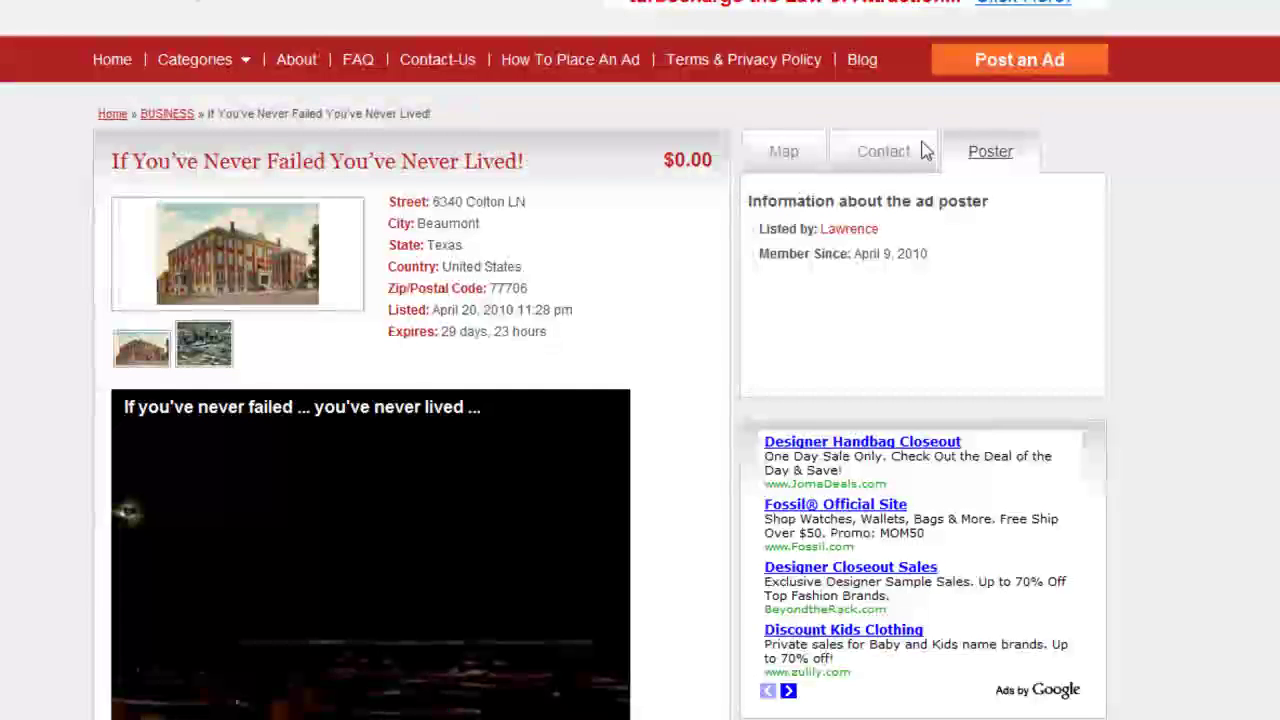